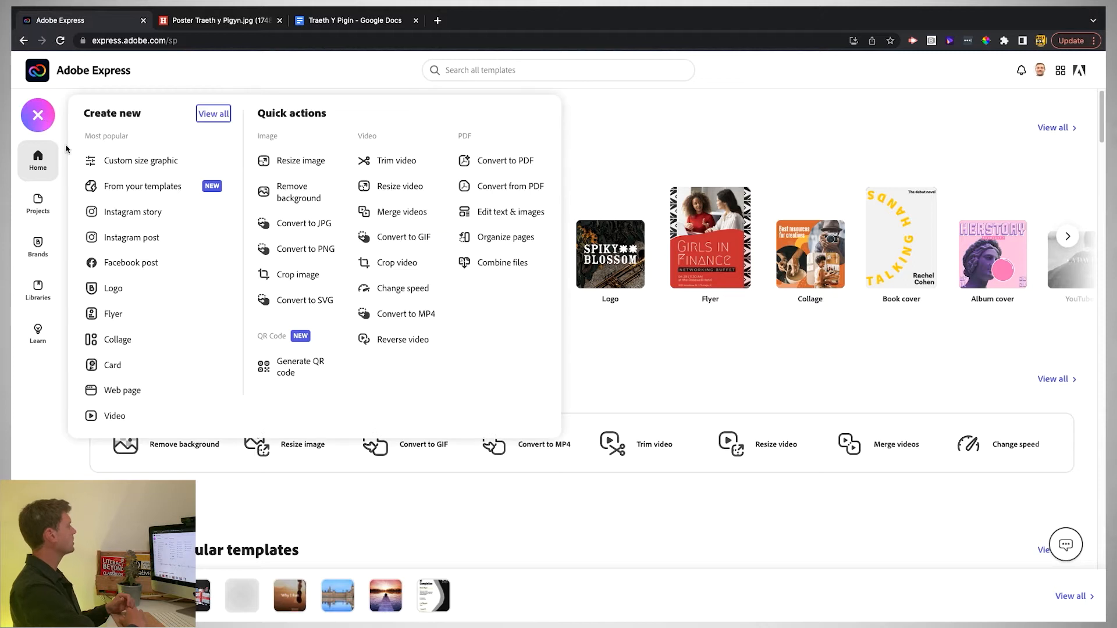
# - Create a blank custom-size design from the Standard Landscape preset
pyautogui.click(124, 168)
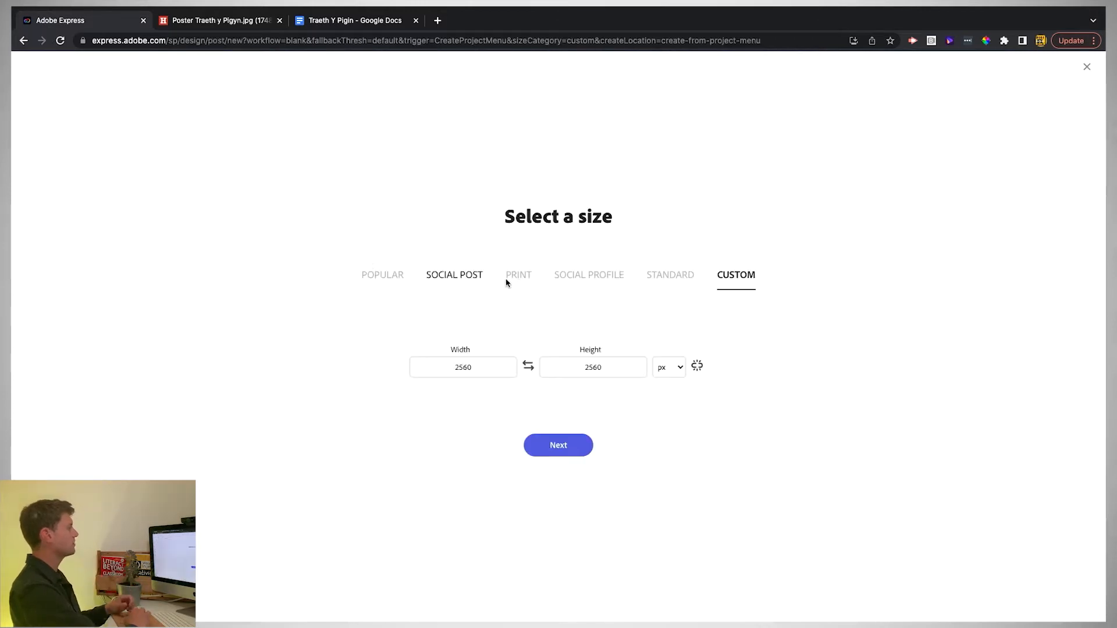
pyautogui.click(668, 273)
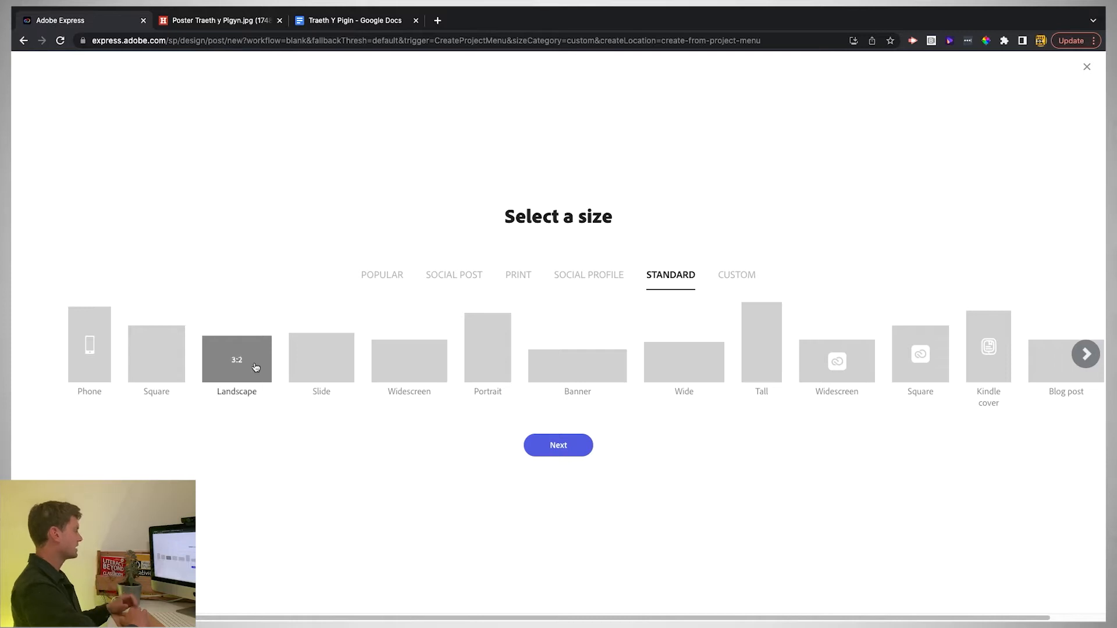
pyautogui.click(557, 443)
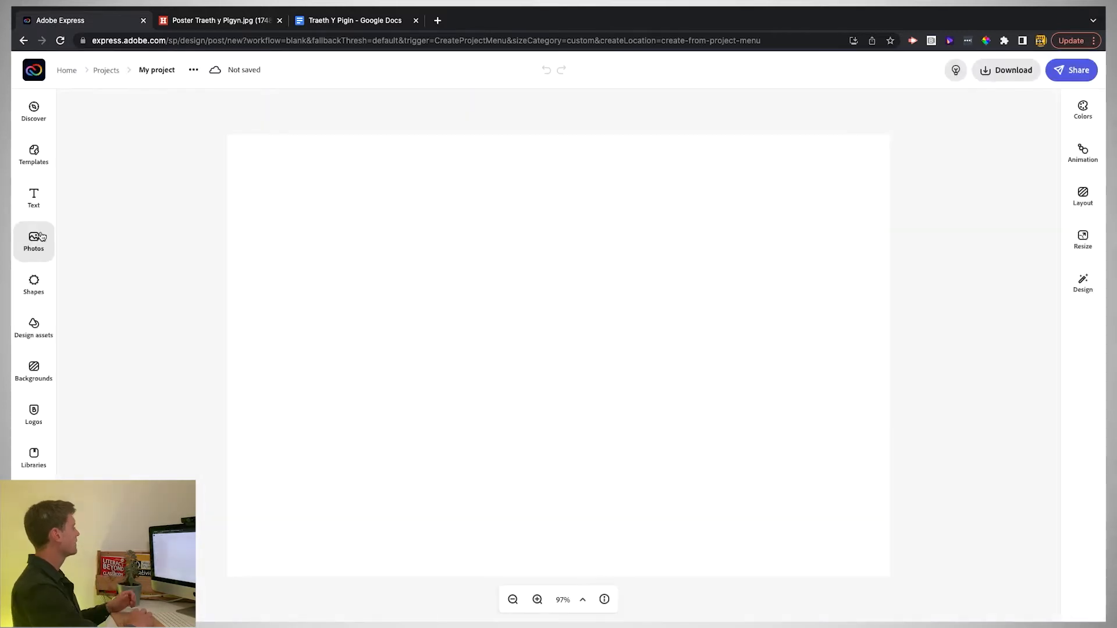
# - Add a sandy beach photo from a 'llangrannog' stock search and make it the background
pyautogui.click(40, 235)
pyautogui.click(119, 172)
pyautogui.write('llan')
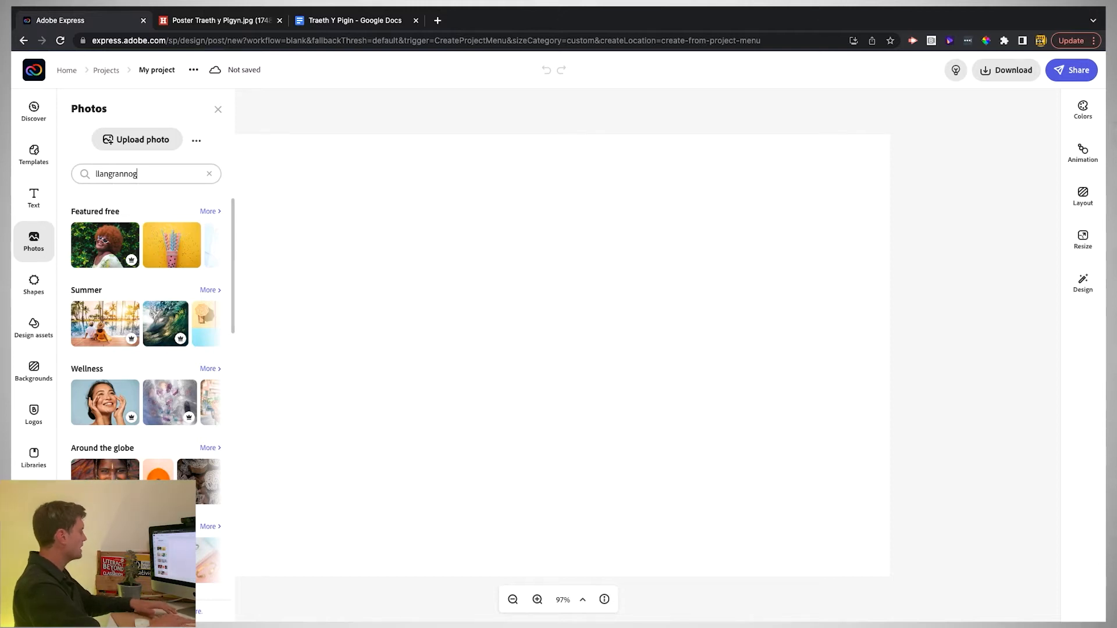
pyautogui.write('grannog')
pyautogui.press('Return')
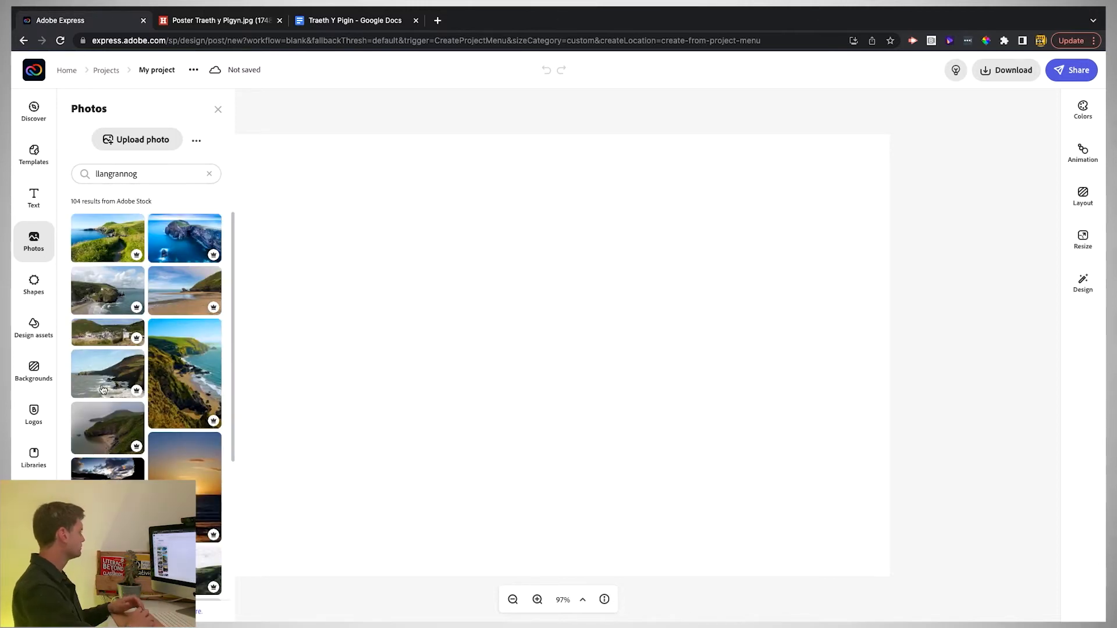
pyautogui.scroll(-1, 174, 276)
pyautogui.click(175, 277)
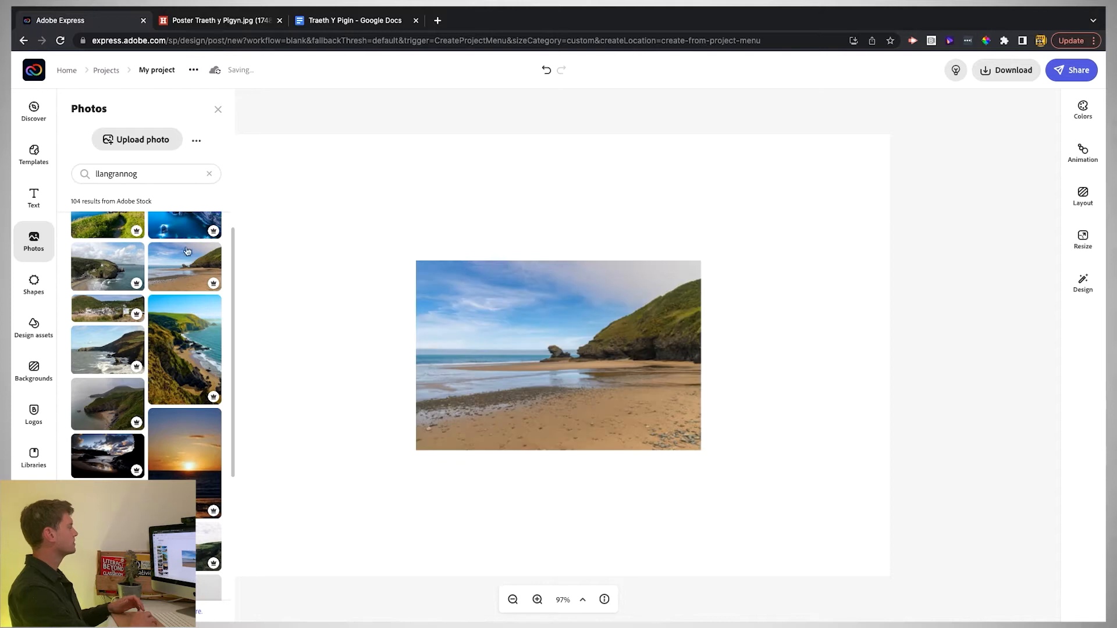
pyautogui.click(217, 110)
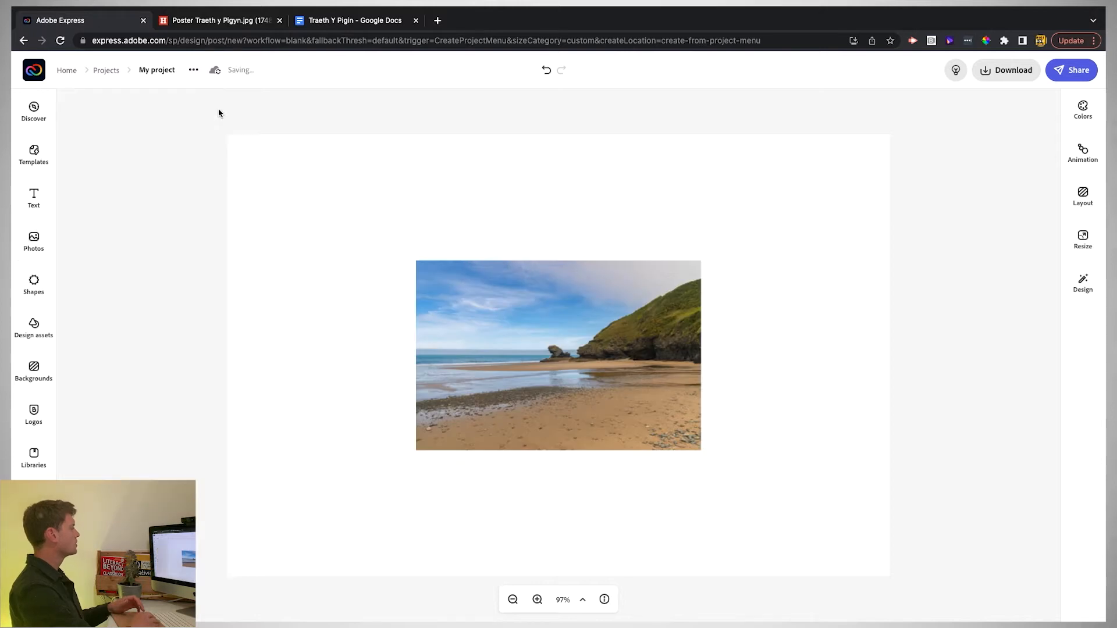
pyautogui.click(557, 318)
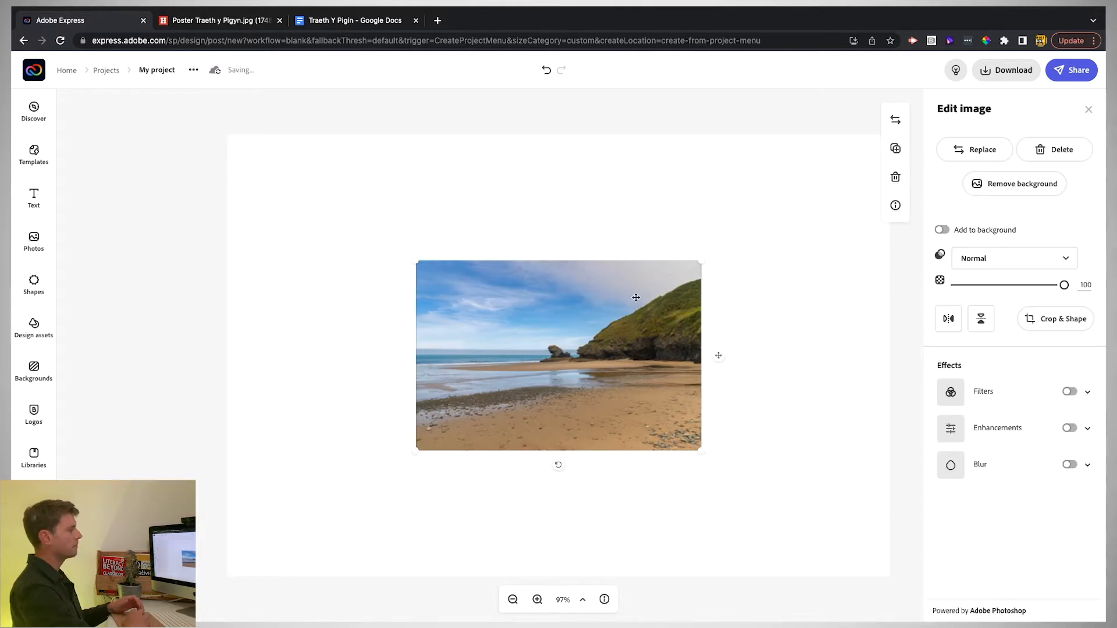
pyautogui.click(942, 230)
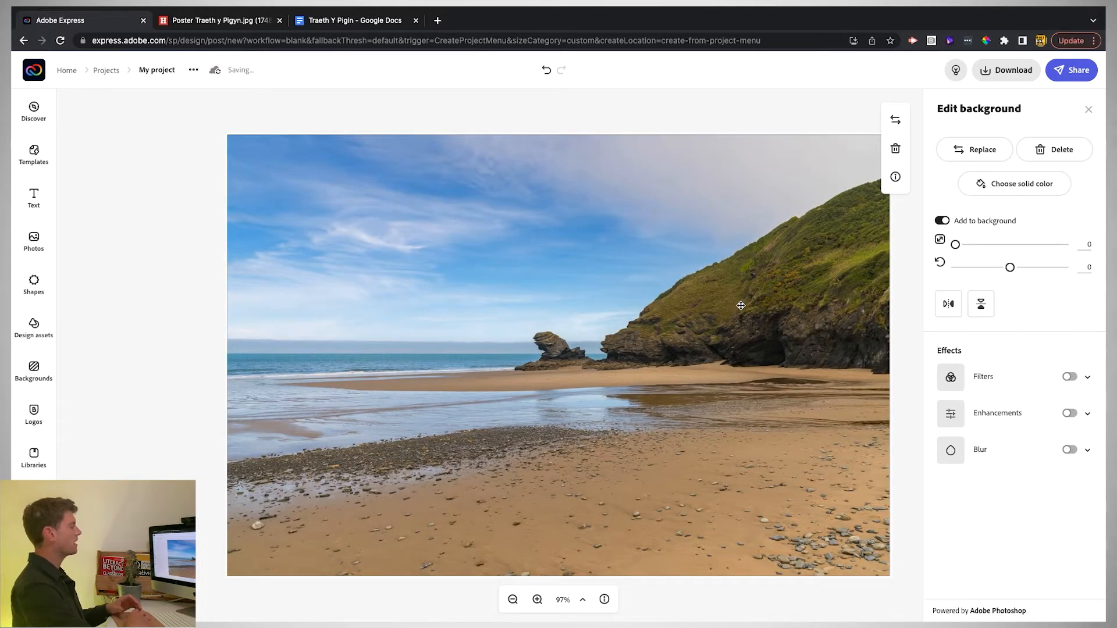
# - In the Google Docs poem, select the verses from 'Ddoi di gen i Draeth y Pigyn' to 'Gwn y doi!'
pyautogui.click(359, 22)
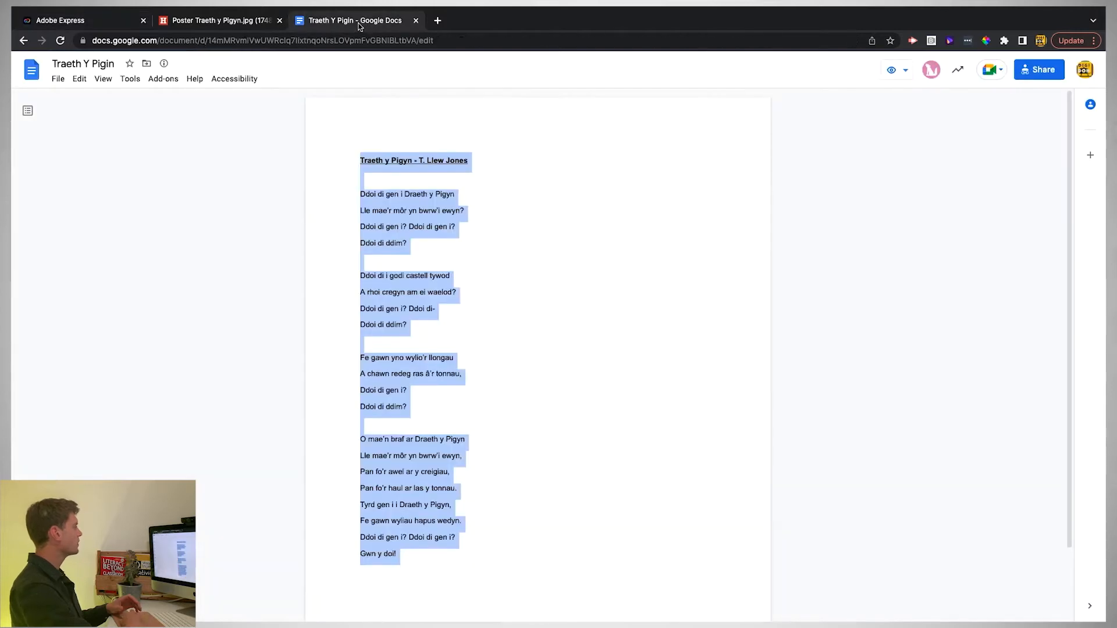
pyautogui.click(373, 210)
pyautogui.moveTo(360, 192); pyautogui.dragTo(448, 552)
pyautogui.press('super+c')
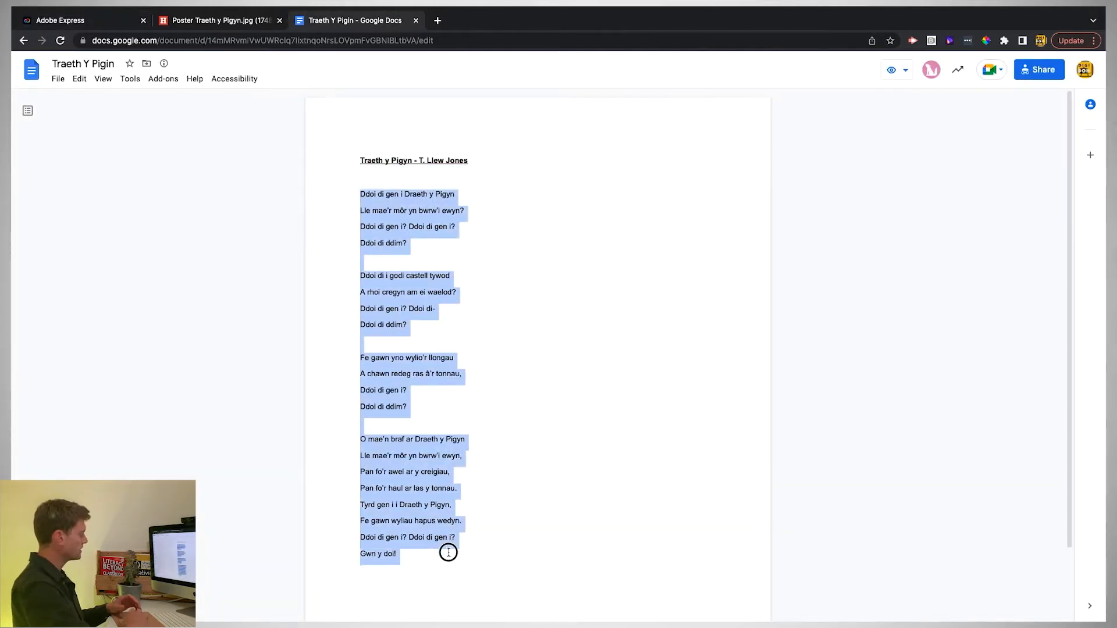
# - Back in Adobe Express, add a new text box to the beach design
pyautogui.click(87, 21)
pyautogui.click(23, 194)
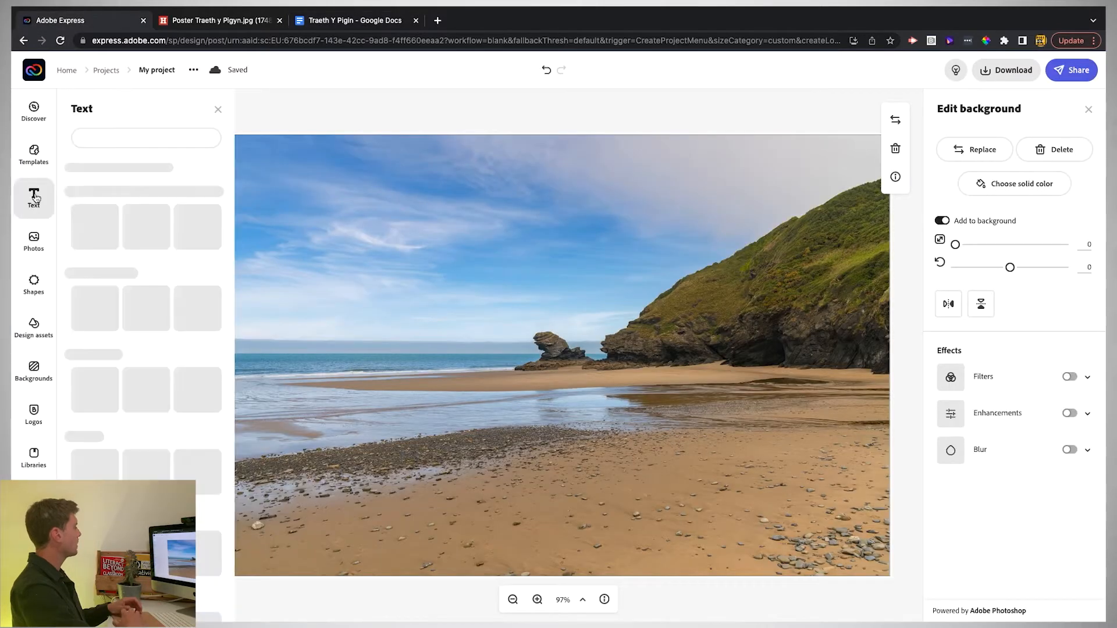
pyautogui.click(145, 139)
# - Paste the poem right-aligned with #E4C52F yellow line boxes at 31% opacity, moved to the right edge
pyautogui.press('super+v')
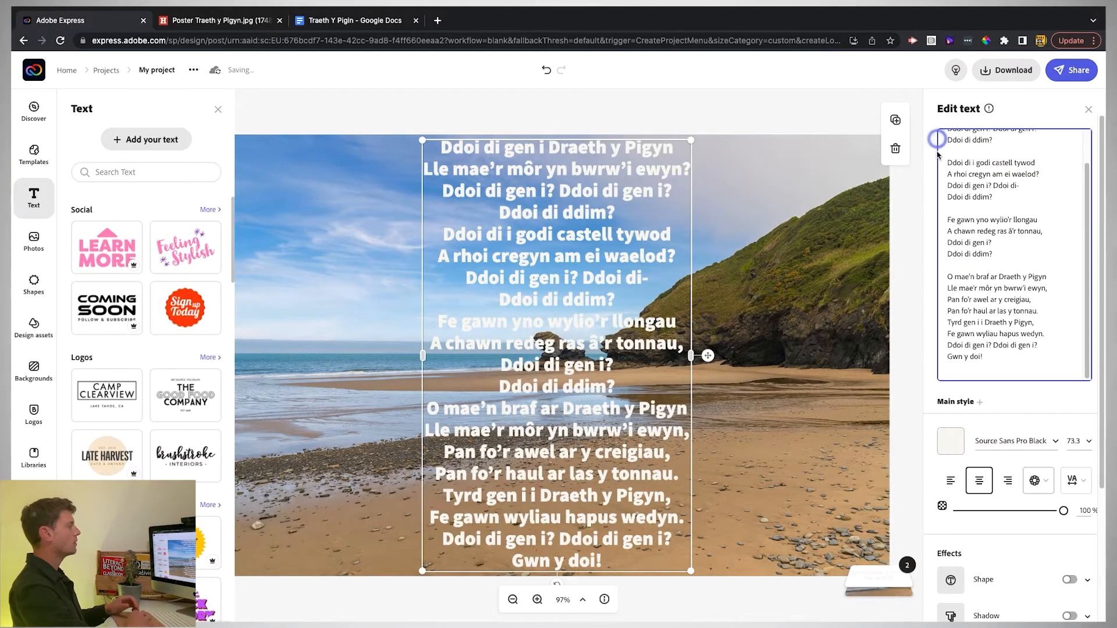
pyautogui.click(1009, 481)
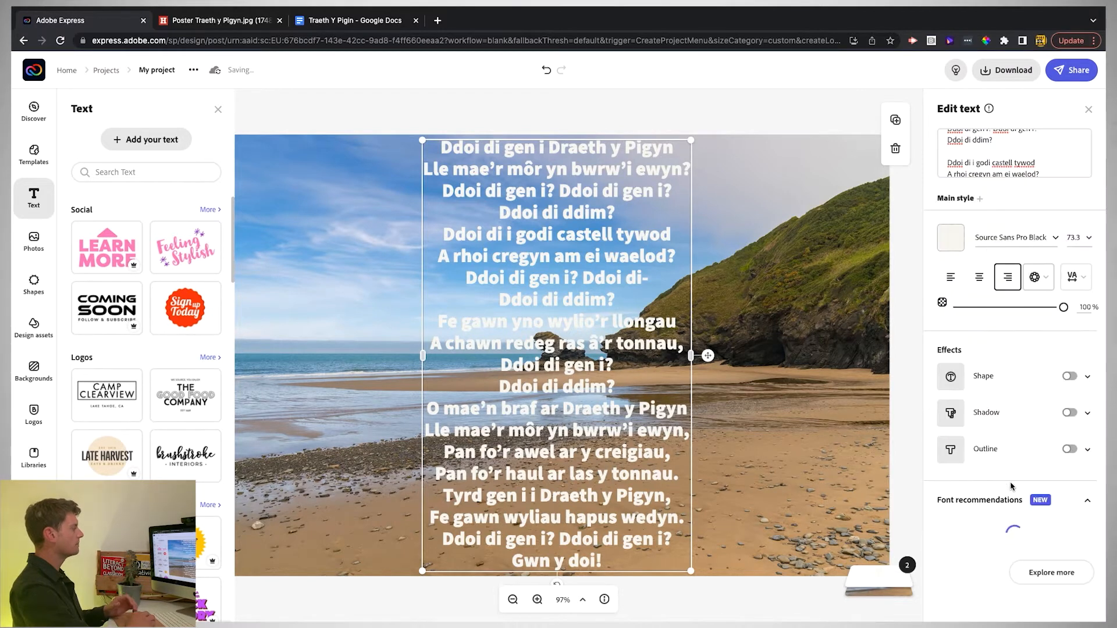
pyautogui.click(1070, 377)
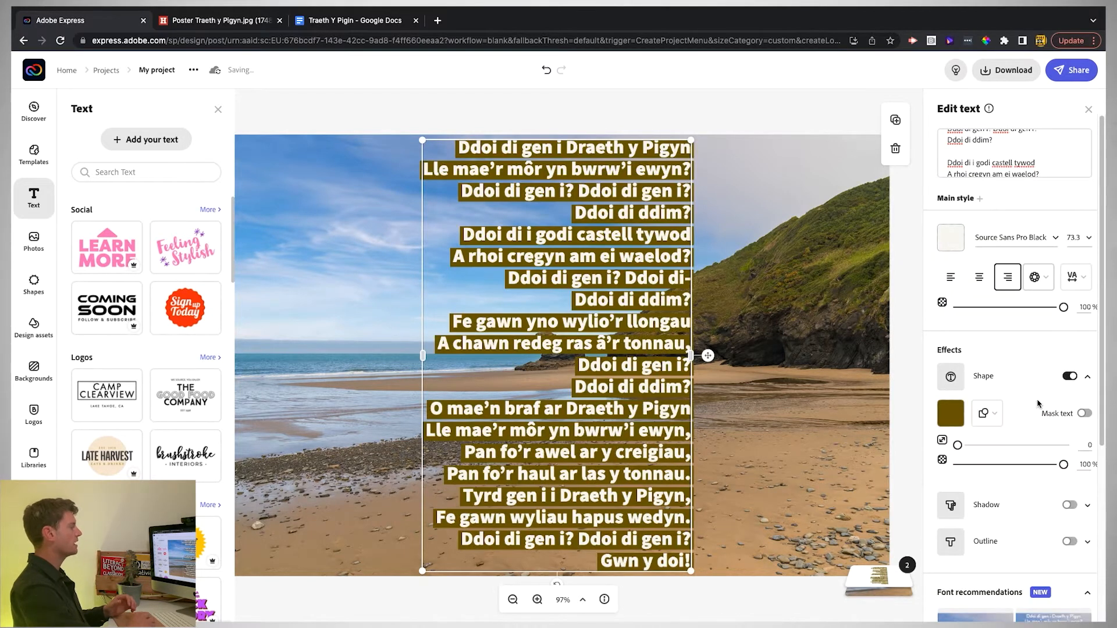
pyautogui.click(951, 413)
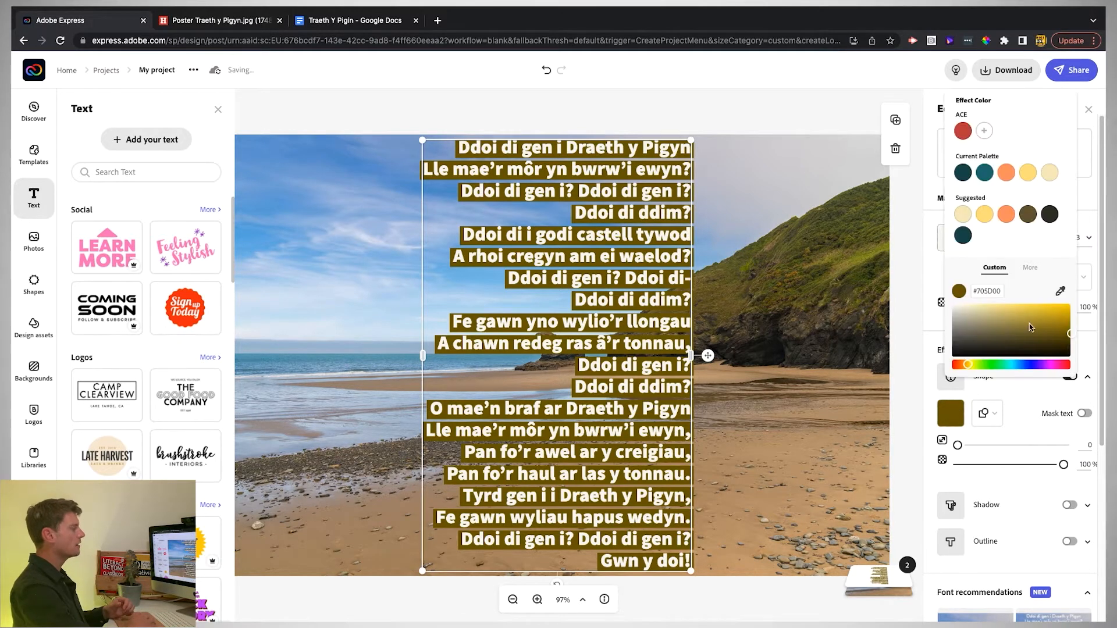
pyautogui.click(1044, 311)
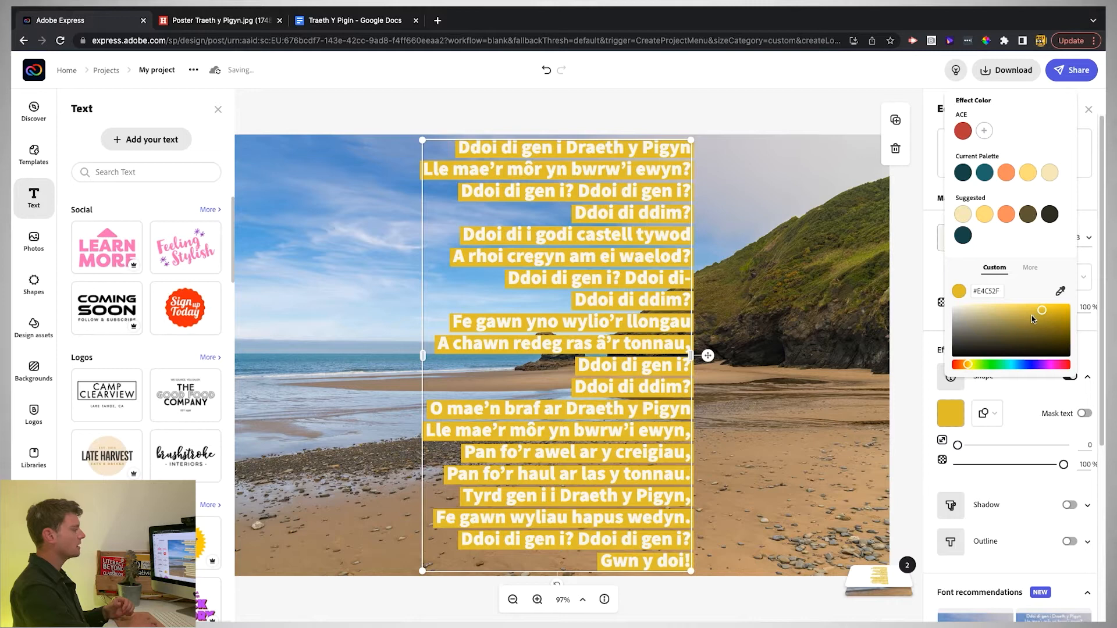
pyautogui.click(1020, 466)
pyautogui.click(1001, 465)
pyautogui.click(987, 465)
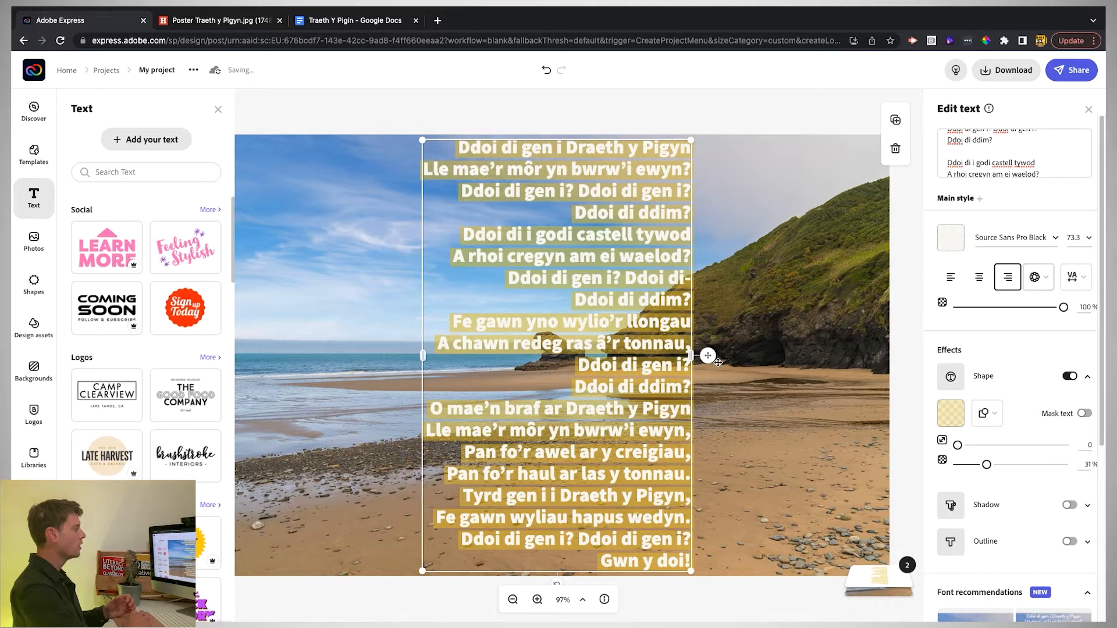
pyautogui.moveTo(709, 356); pyautogui.dragTo(901, 366)
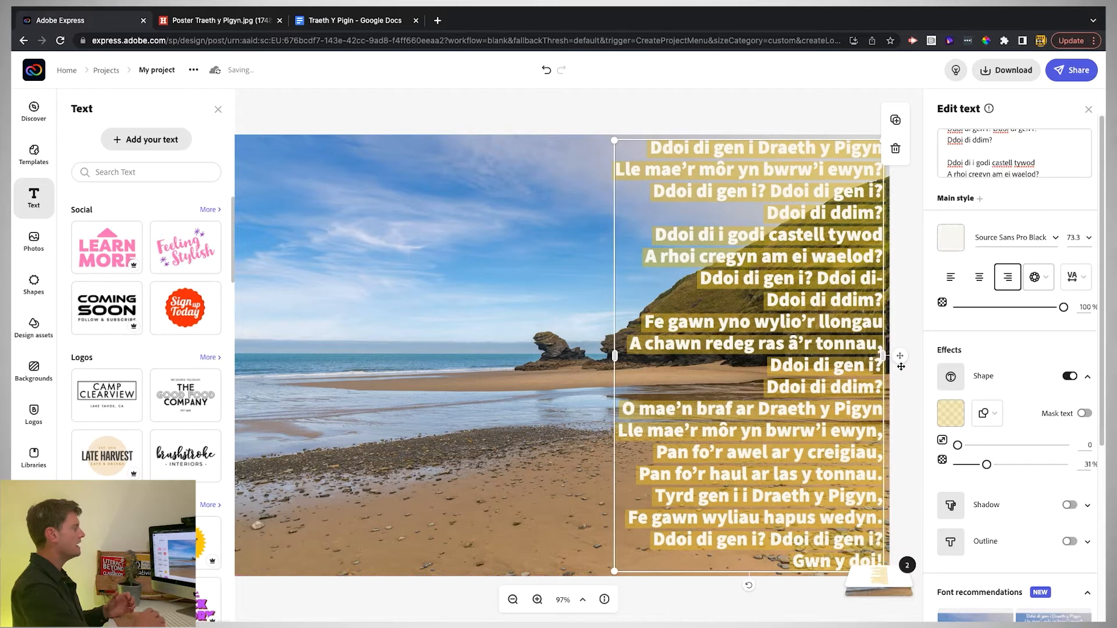
pyautogui.click(519, 115)
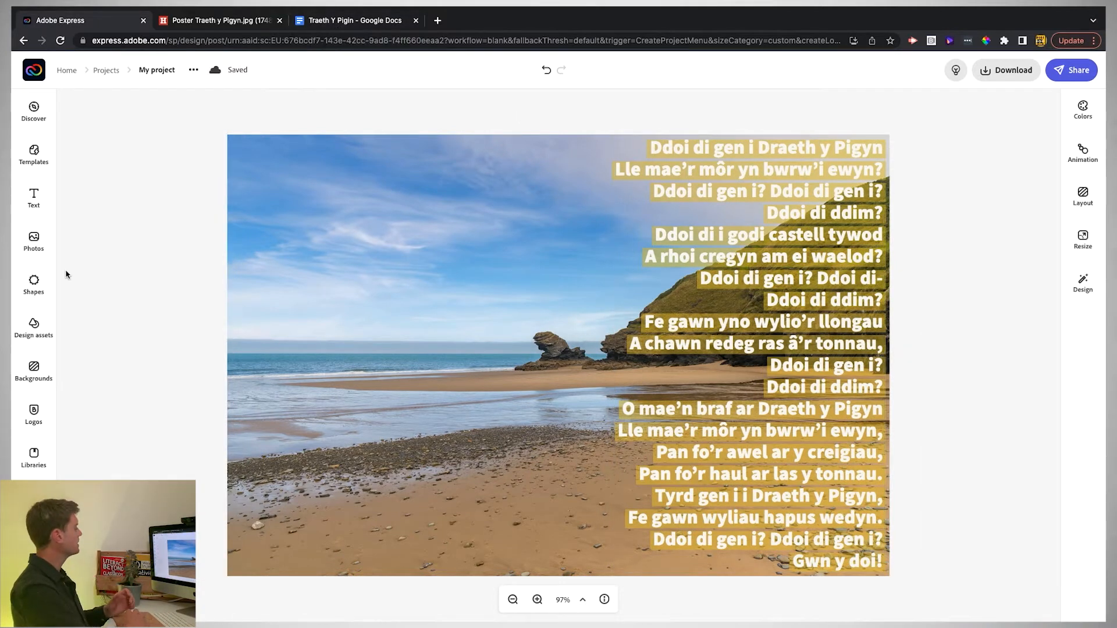
# - Open the Design assets search and check the reference Traeth y Pigyn poster image
pyautogui.click(33, 327)
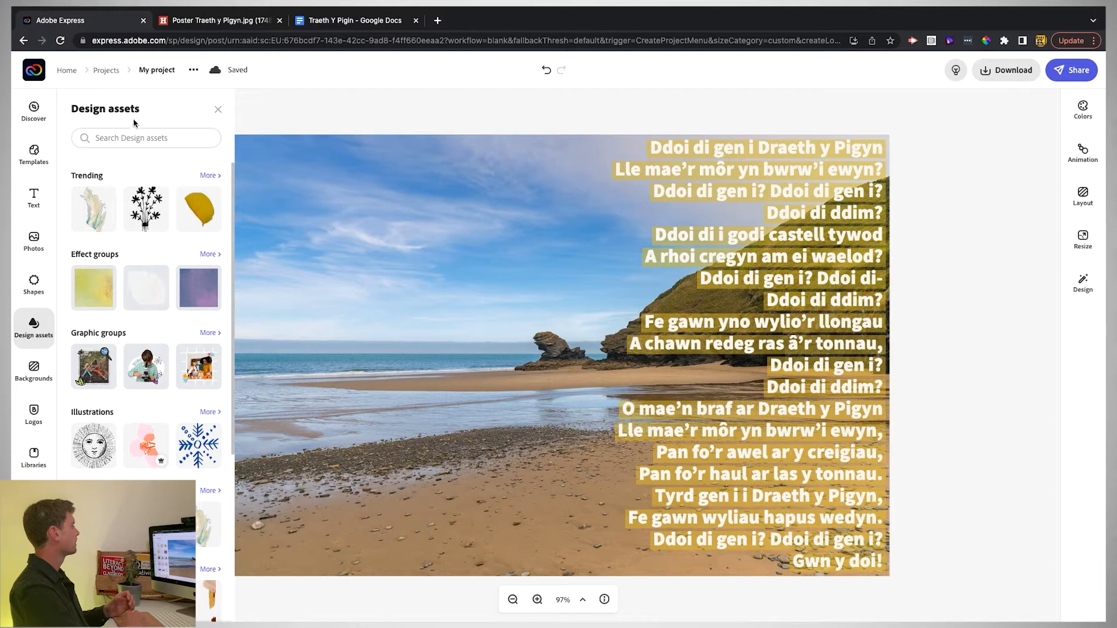
pyautogui.click(132, 138)
pyautogui.click(197, 27)
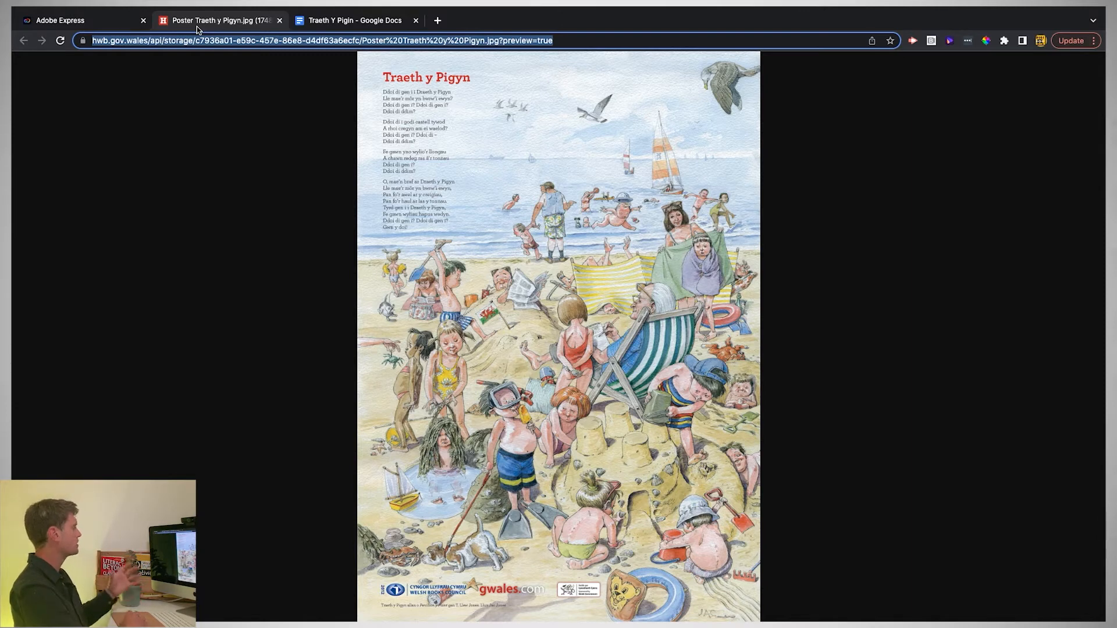
pyautogui.click(125, 21)
# - Search graphics for 'beach' and add the umbrella-and-clouds, breaking wave and diving swimmer graphics
pyautogui.write('be')
pyautogui.press('Return')
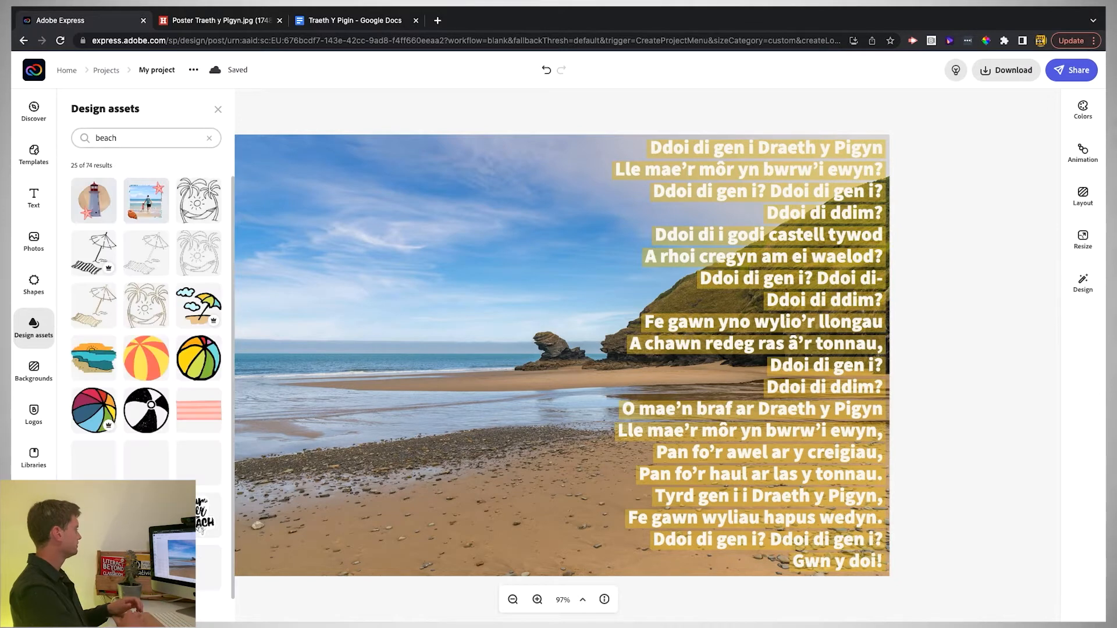
pyautogui.click(196, 308)
pyautogui.scroll(-3, 197, 349)
pyautogui.click(198, 425)
pyautogui.scroll(-3, 175, 425)
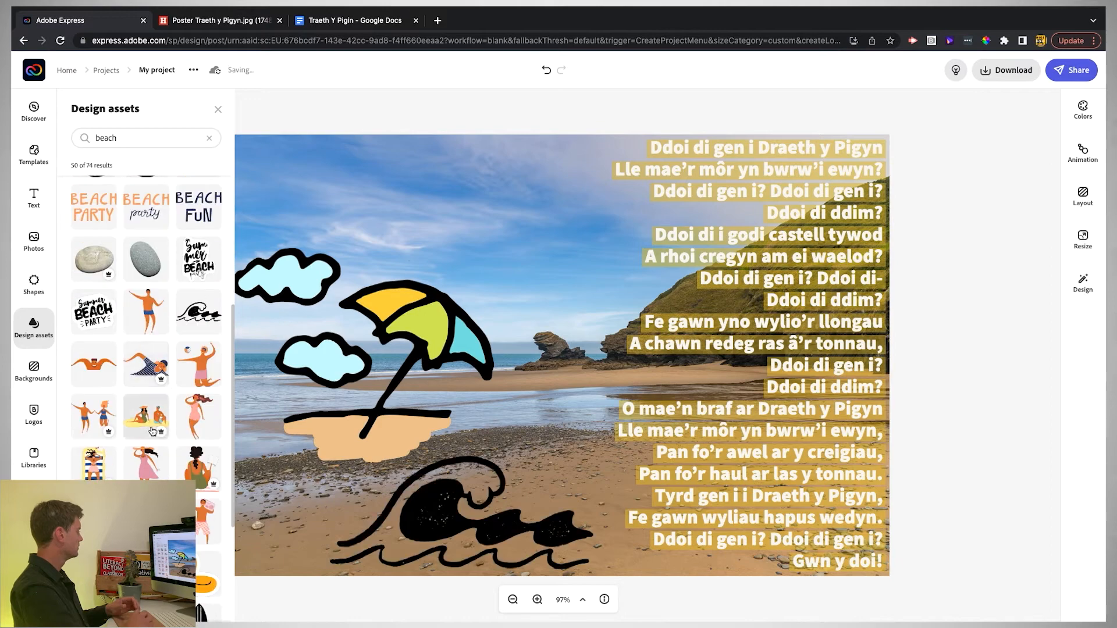
pyautogui.click(149, 424)
pyautogui.scroll(-3, 153, 429)
# - Search graphics for 'sun' and add a sun graphic to the design
pyautogui.doubleClick(106, 138)
pyautogui.write('s')
pyautogui.press('Return')
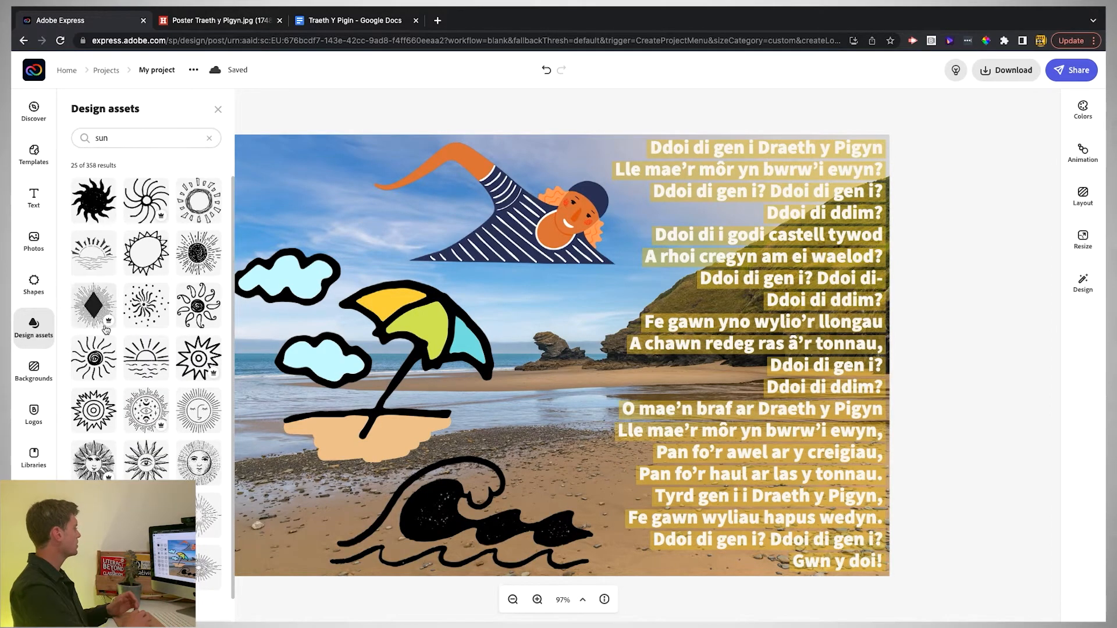
pyautogui.scroll(-10, 98, 347)
pyautogui.click(97, 347)
pyautogui.click(219, 110)
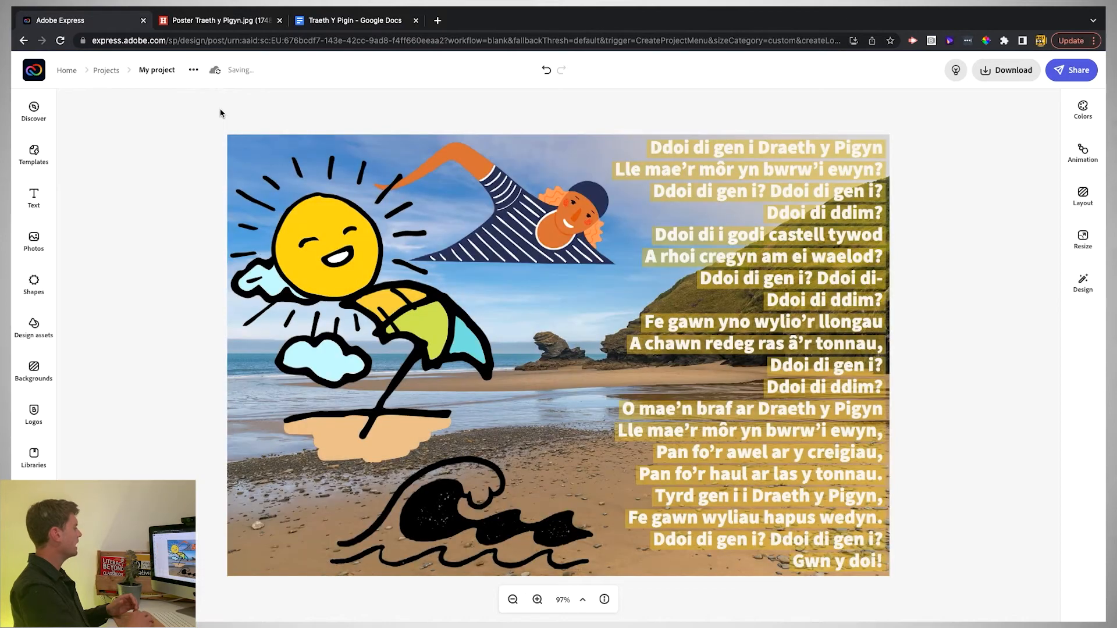
# - Shrink the sun into the top-left sky, shift the umbrella right, and shrink the swimmer
pyautogui.click(313, 253)
pyautogui.moveTo(428, 339); pyautogui.dragTo(337, 186)
pyautogui.moveTo(408, 320); pyautogui.dragTo(570, 386)
pyautogui.moveTo(519, 246); pyautogui.dragTo(365, 340)
pyautogui.moveTo(459, 237); pyautogui.dragTo(279, 347)
pyautogui.click(421, 516)
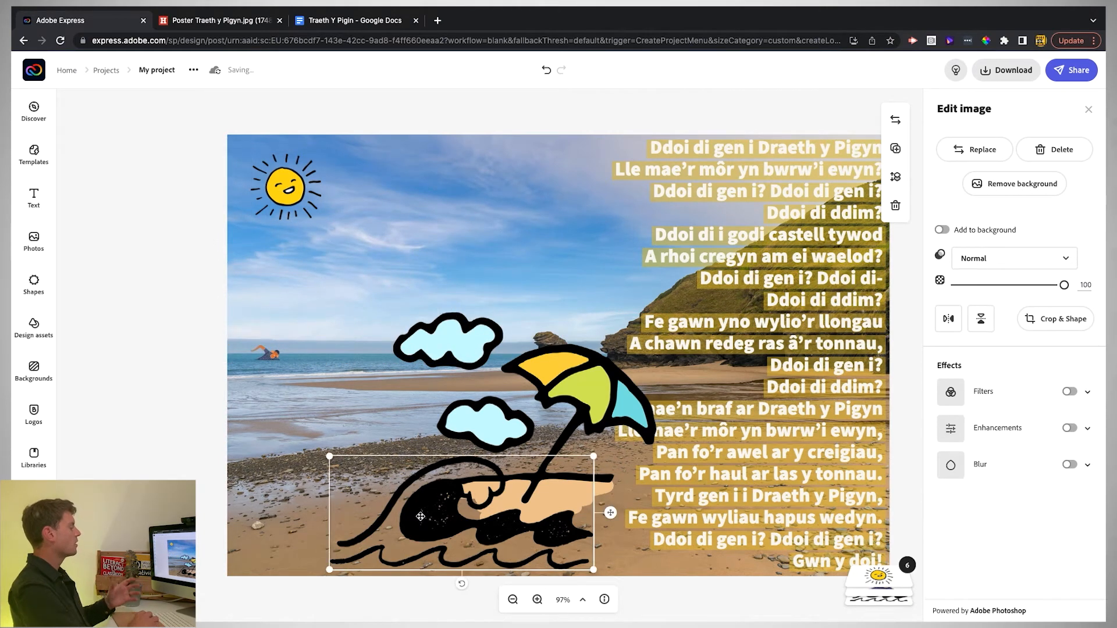
# - Apply the cyan/white Duotone filter to the wave and swap colours so it turns white
pyautogui.click(1086, 392)
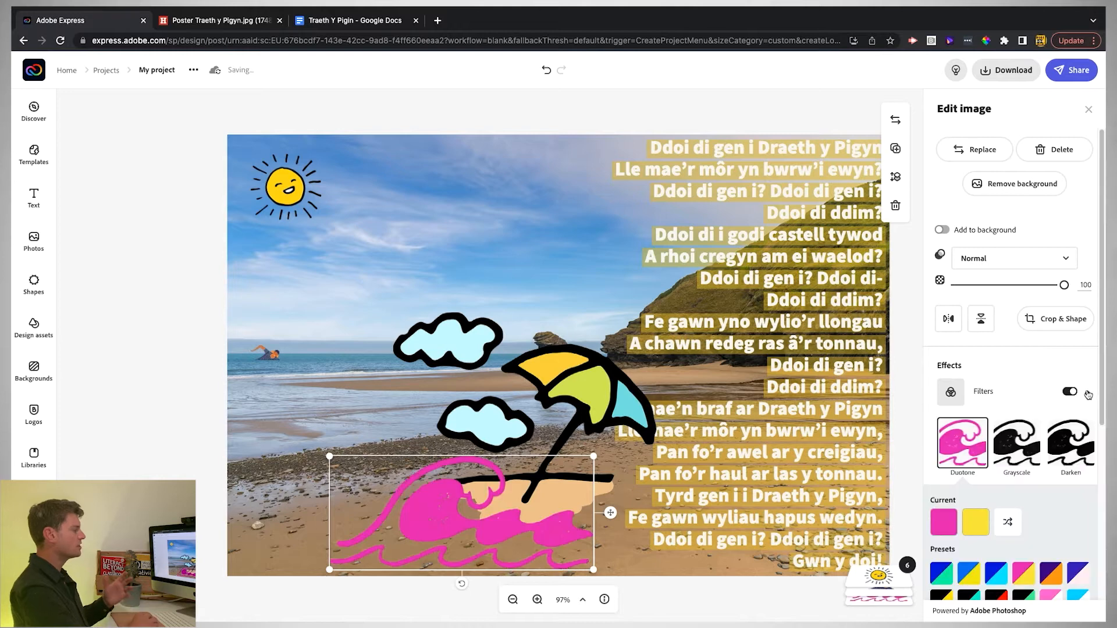
pyautogui.scroll(-3, 1011, 516)
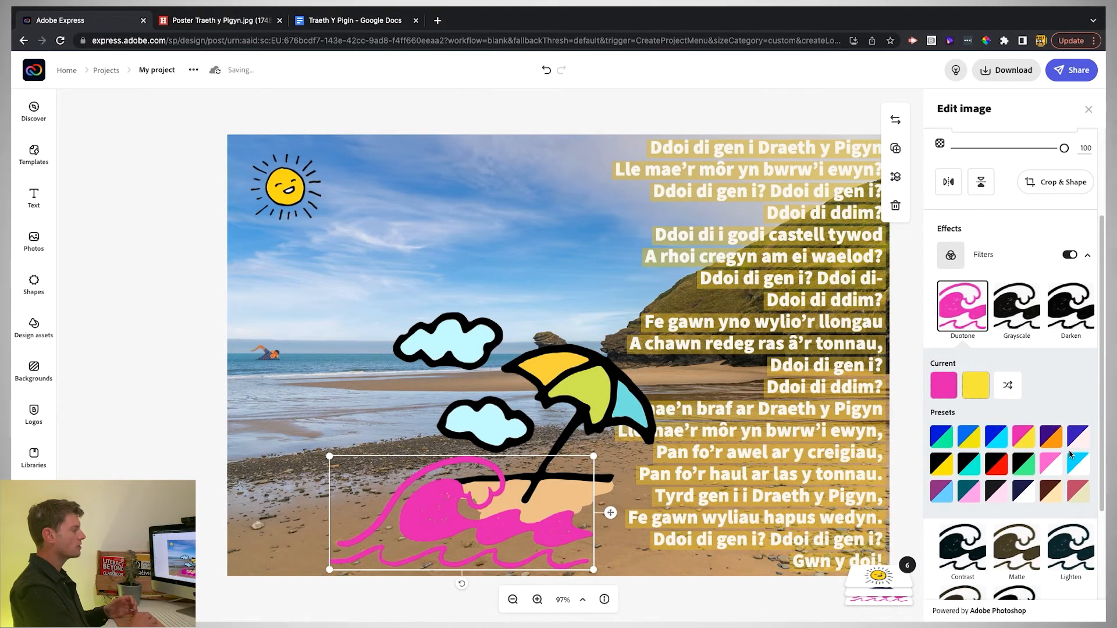
pyautogui.click(1077, 465)
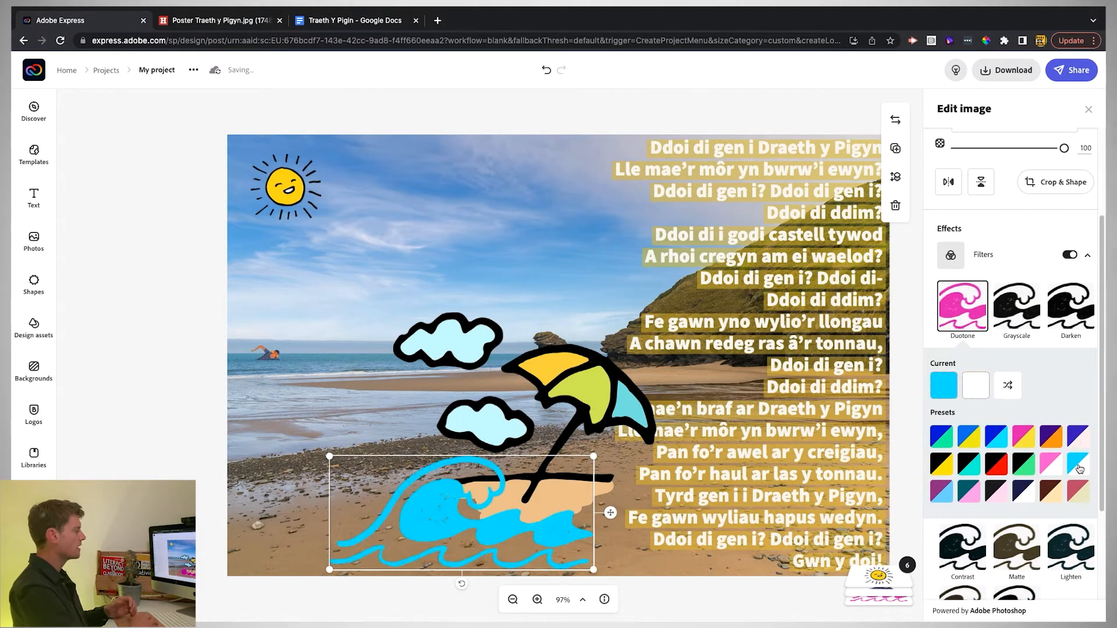
pyautogui.click(1008, 386)
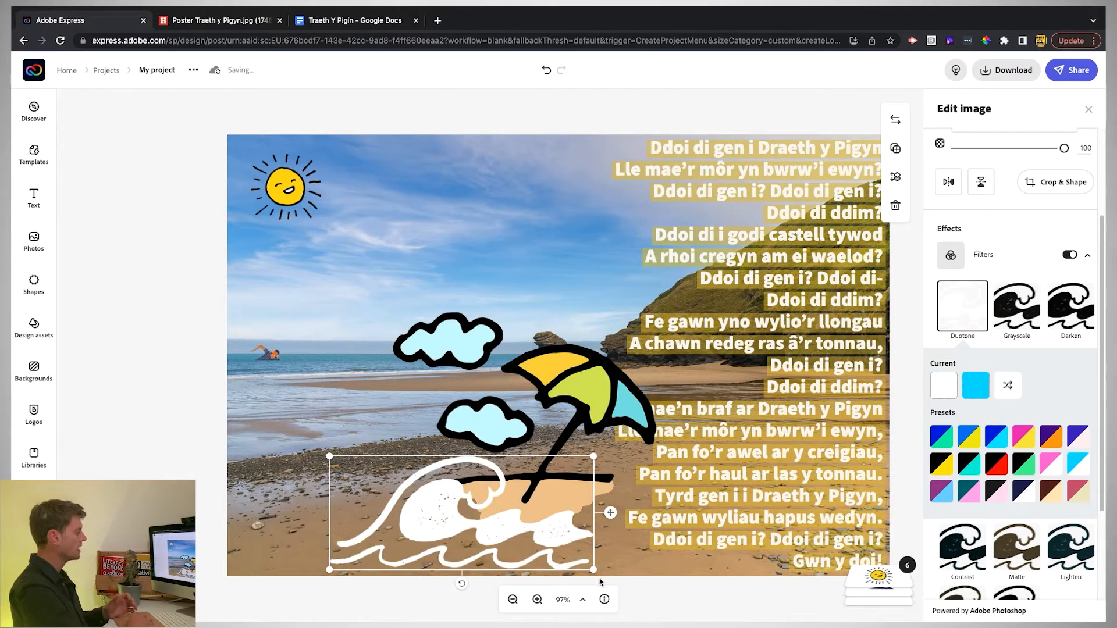
# - Shrink the white wave and tilt it slightly beside the swimmer
pyautogui.moveTo(596, 571); pyautogui.dragTo(390, 347)
pyautogui.moveTo(342, 374); pyautogui.dragTo(340, 374)
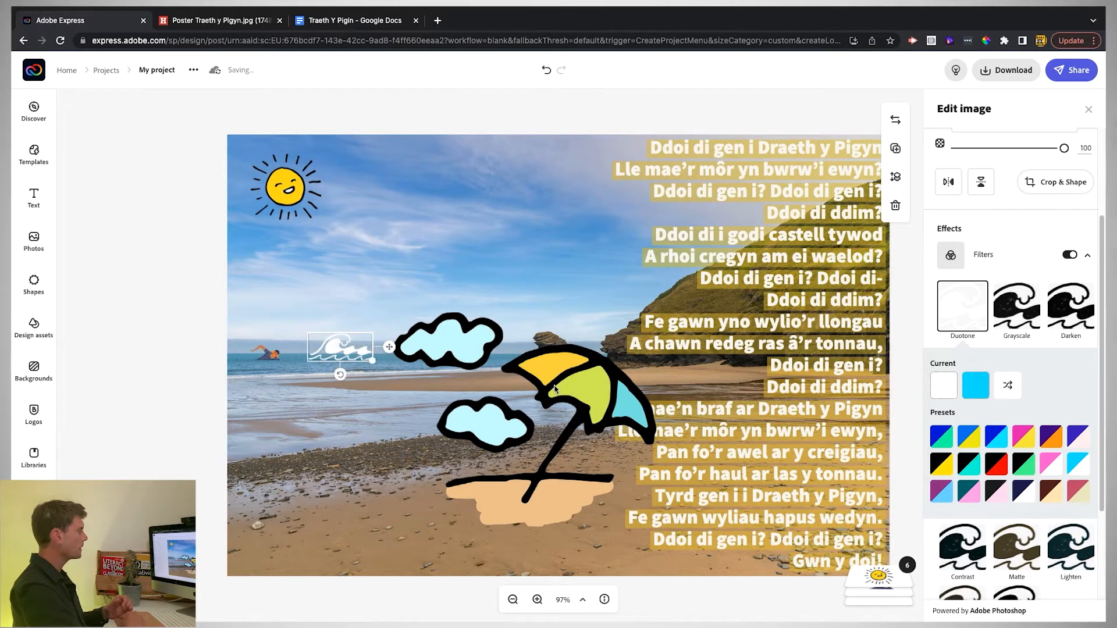
pyautogui.click(555, 387)
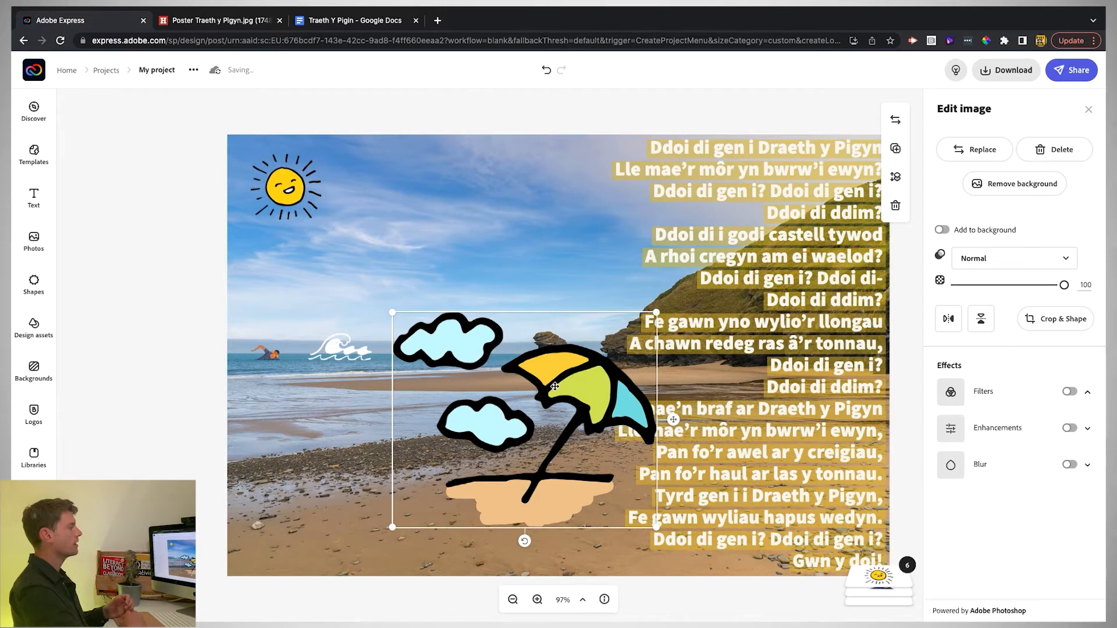
# - Remove the umbrella graphic's background and erase the sand and both clouds
pyautogui.click(1001, 186)
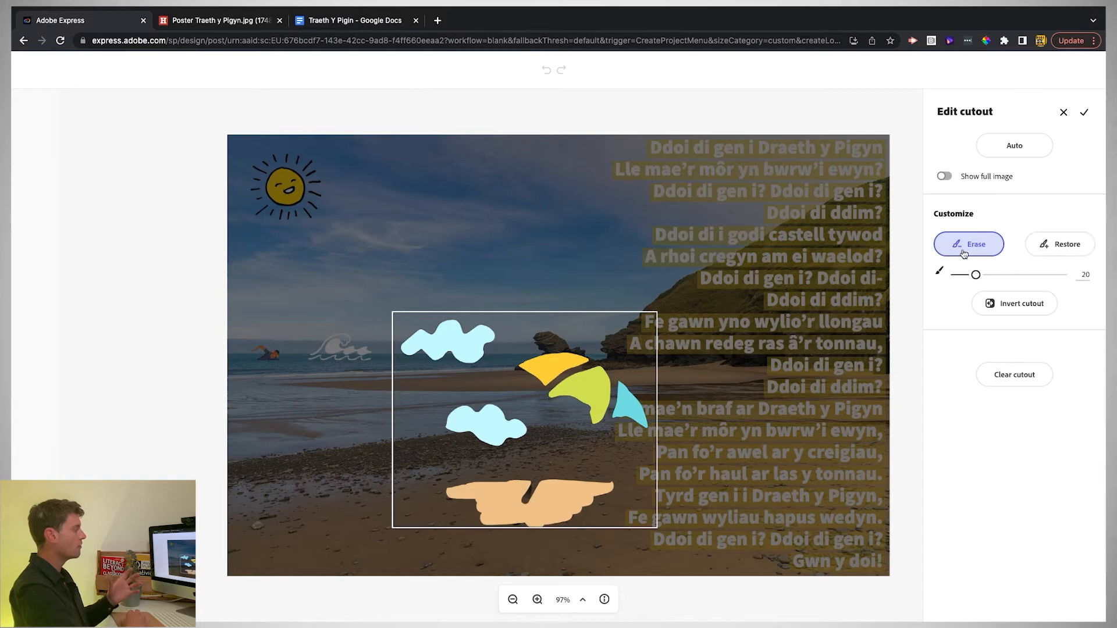
pyautogui.moveTo(615, 488)
pyautogui.mouseDown()
pyautogui.moveTo(443, 484)
pyautogui.moveTo(602, 502)
pyautogui.moveTo(474, 504)
pyautogui.moveTo(479, 520)
pyautogui.moveTo(590, 522)
pyautogui.moveTo(480, 513)
pyautogui.mouseUp()
pyautogui.moveTo(528, 428)
pyautogui.mouseDown()
pyautogui.moveTo(483, 437)
pyautogui.moveTo(494, 438)
pyautogui.moveTo(466, 412)
pyautogui.mouseUp()
pyautogui.moveTo(495, 325)
pyautogui.mouseDown()
pyautogui.moveTo(484, 351)
pyautogui.moveTo(419, 339)
pyautogui.mouseUp()
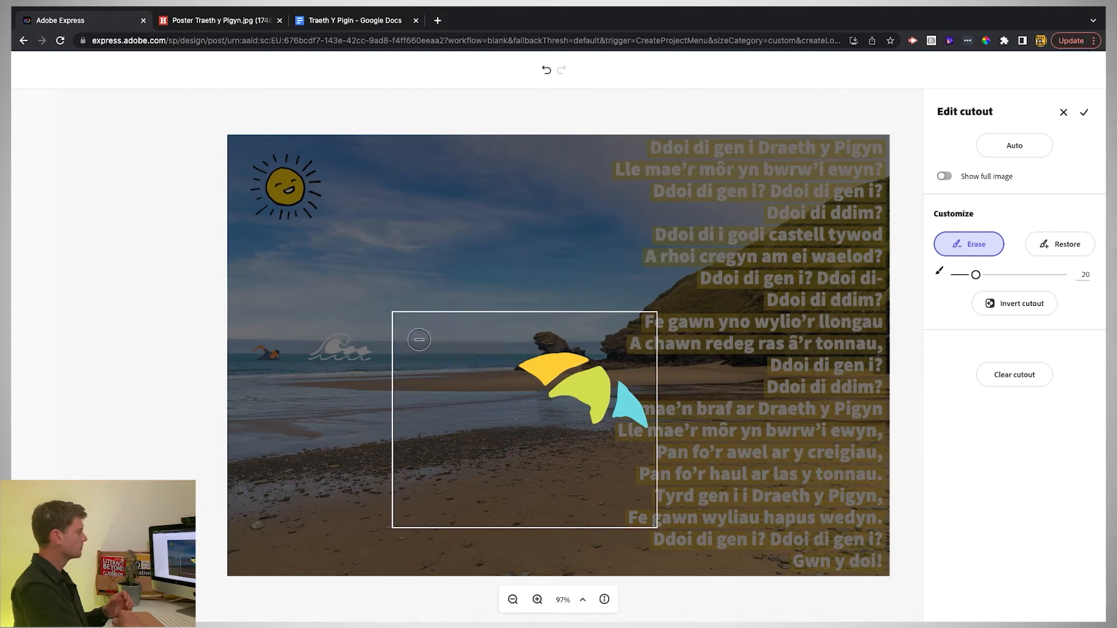
# - Restore the umbrella pole, apply the cutout, then tilt the umbrella and move it to the left beach
pyautogui.click(1054, 254)
pyautogui.press('[')
pyautogui.moveTo(541, 470)
pyautogui.mouseDown()
pyautogui.moveTo(577, 403)
pyautogui.moveTo(546, 403)
pyautogui.mouseUp()
pyautogui.press(']')
pyautogui.press(']')
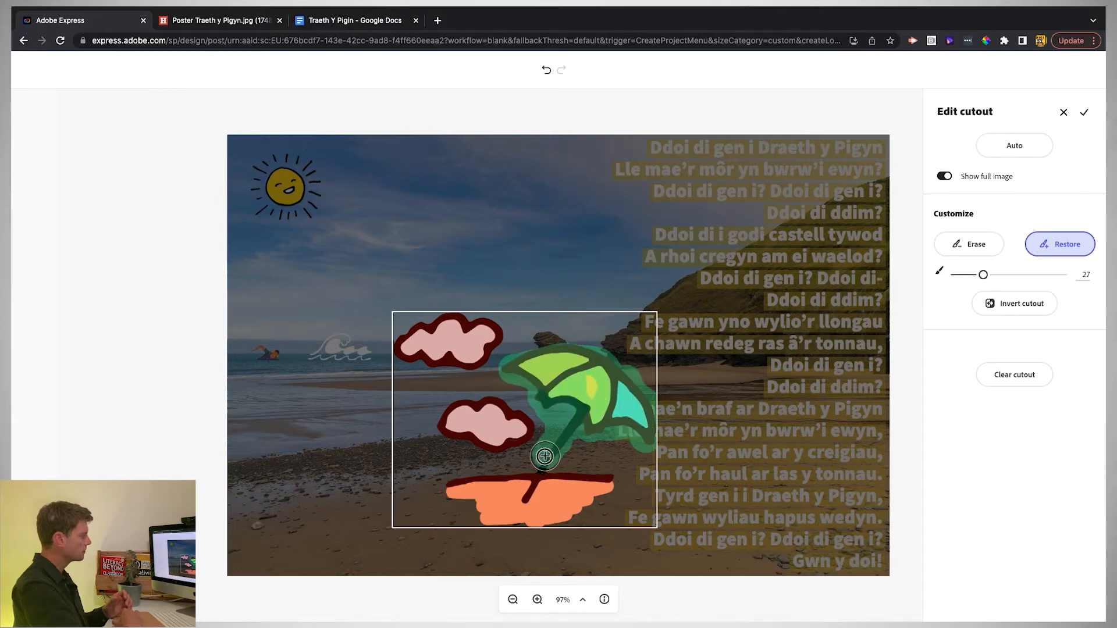
pyautogui.click(1084, 112)
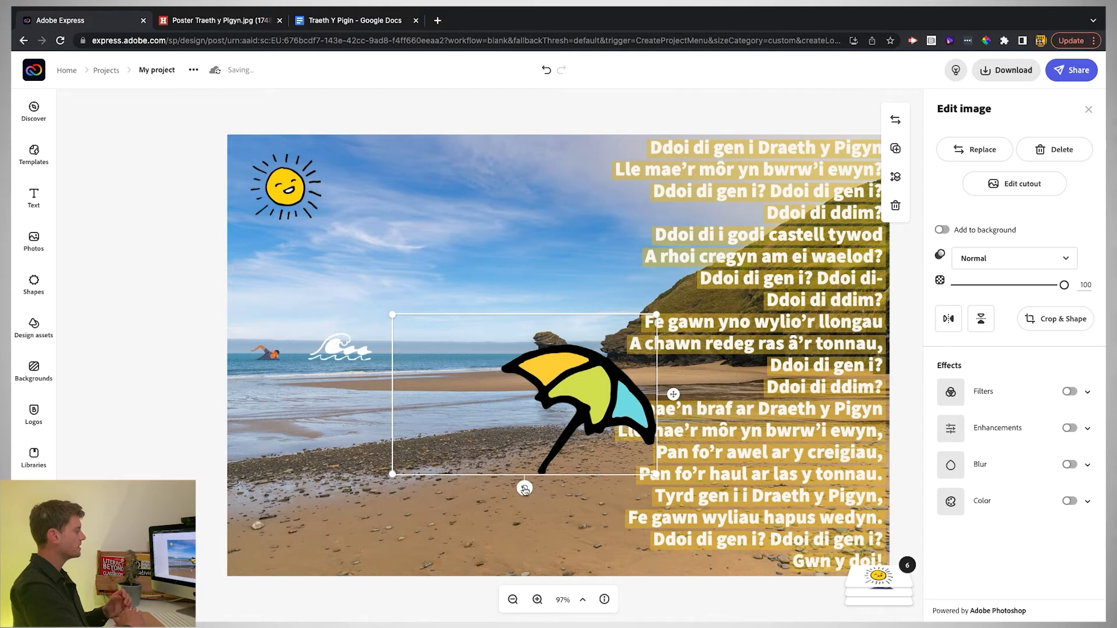
pyautogui.moveTo(525, 490); pyautogui.dragTo(559, 497)
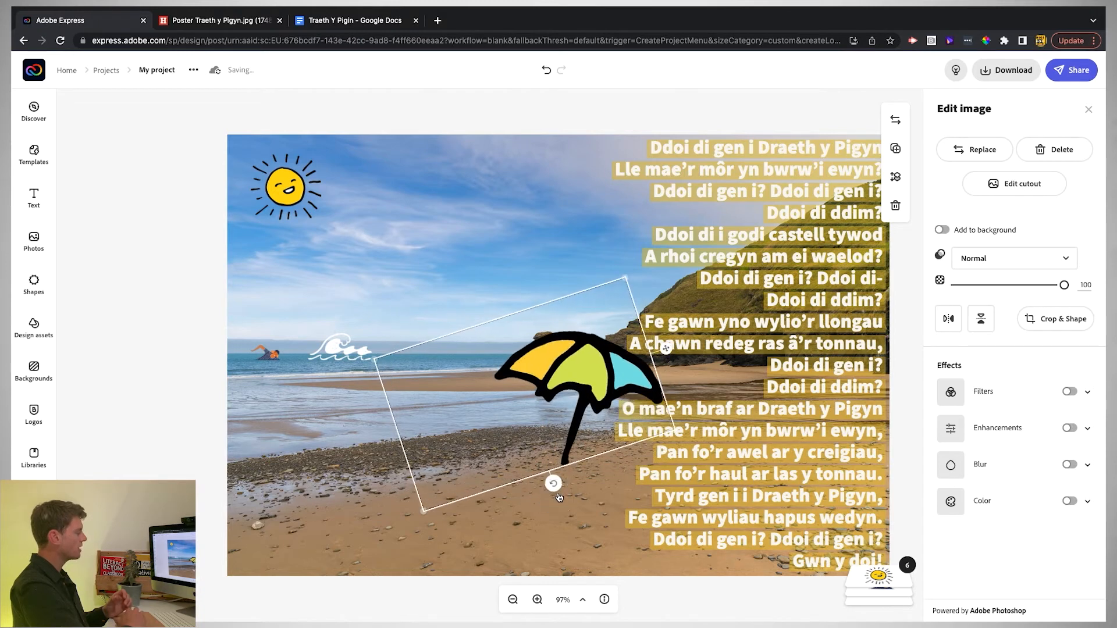
pyautogui.moveTo(666, 348); pyautogui.dragTo(429, 402)
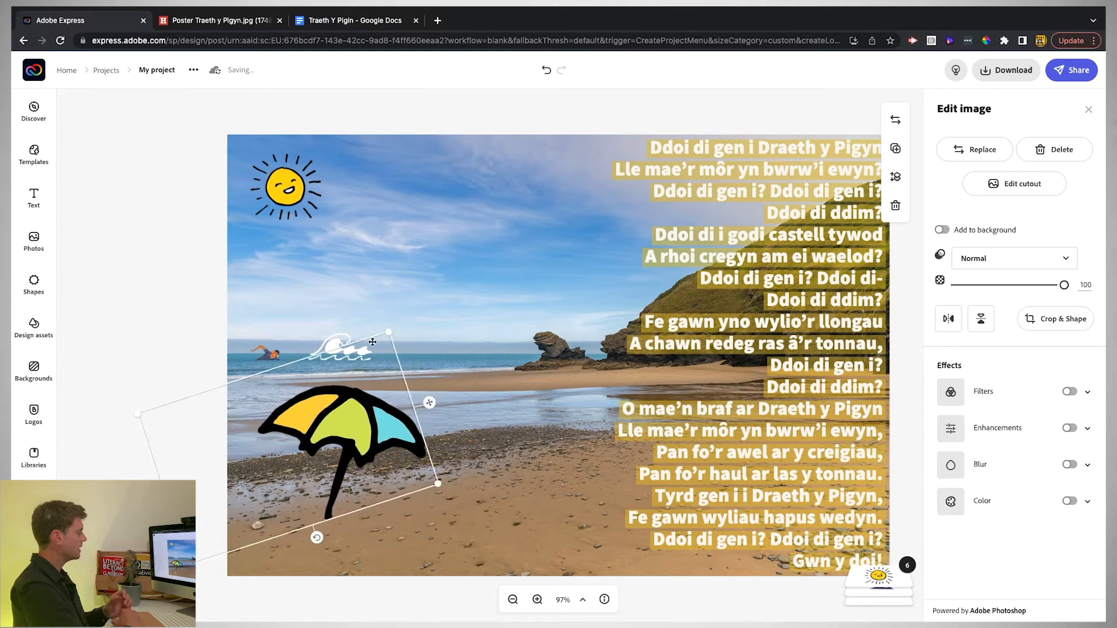
# - Search graphics for 'people' and add the surfer girl, cyclist and couple on a yellow float
pyautogui.click(33, 325)
pyautogui.doubleClick(103, 140)
pyautogui.write('people')
pyautogui.press('Return')
pyautogui.scroll(-10, 144, 355)
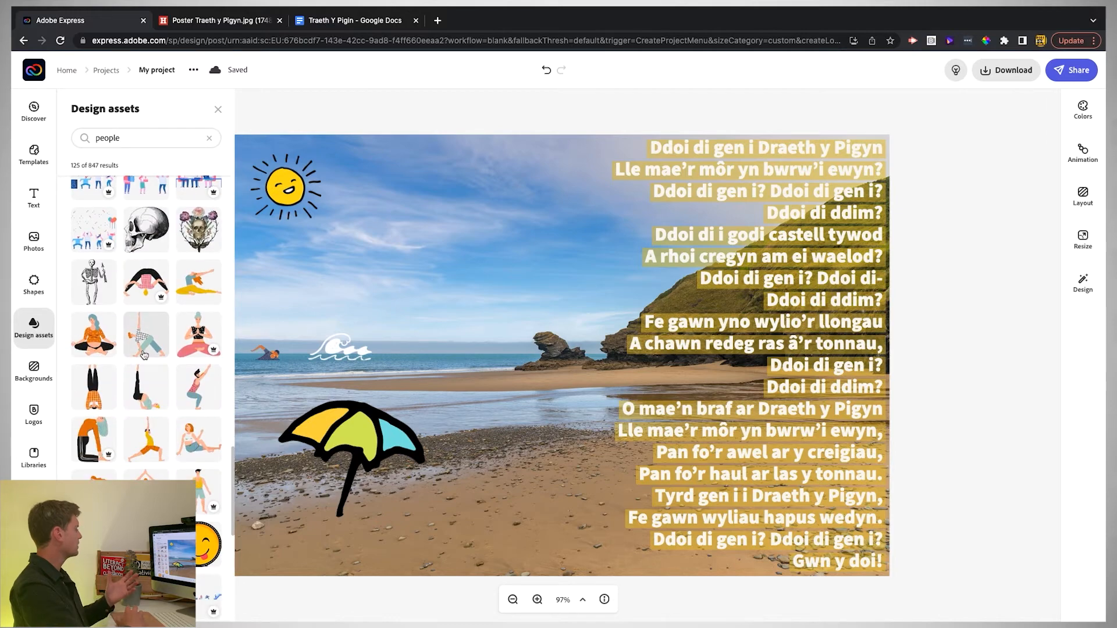
pyautogui.scroll(-10, 144, 355)
pyautogui.click(181, 336)
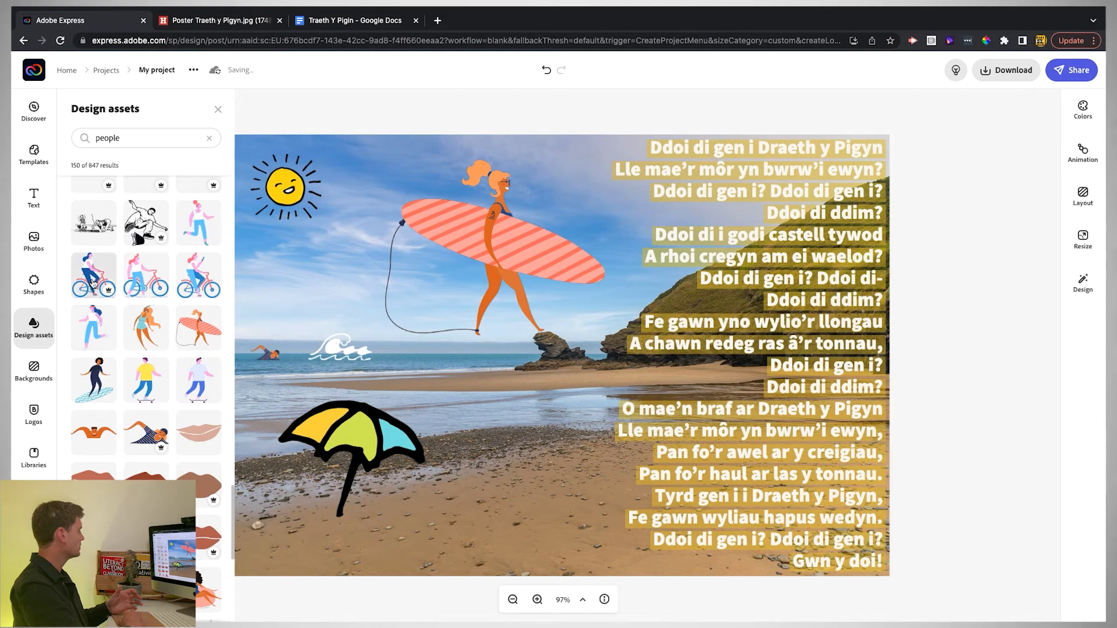
pyautogui.click(93, 283)
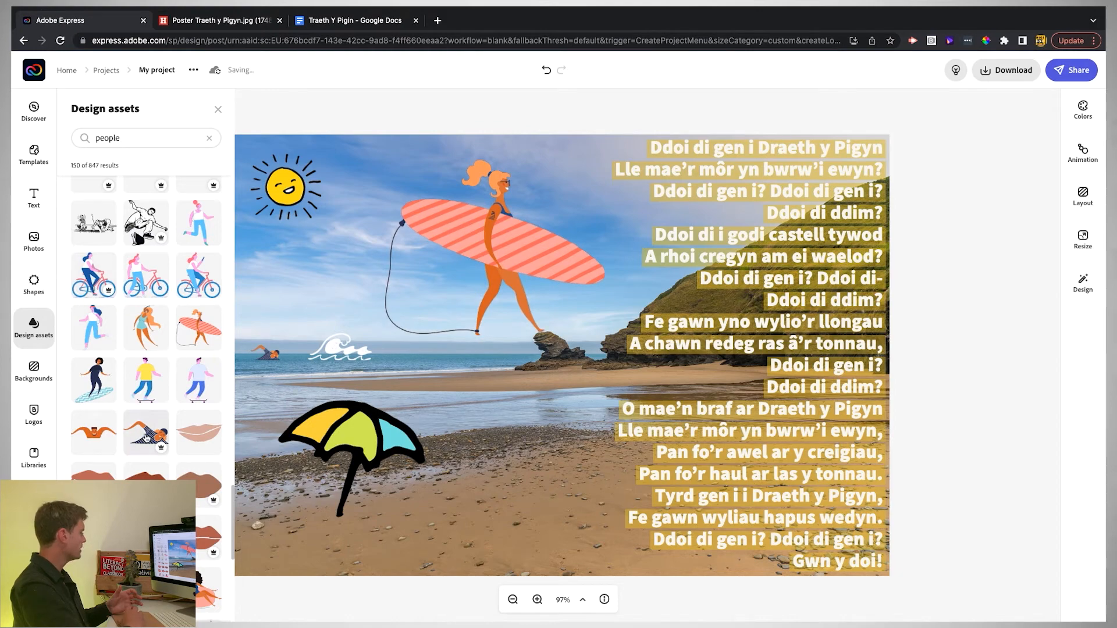
pyautogui.scroll(-6, 145, 407)
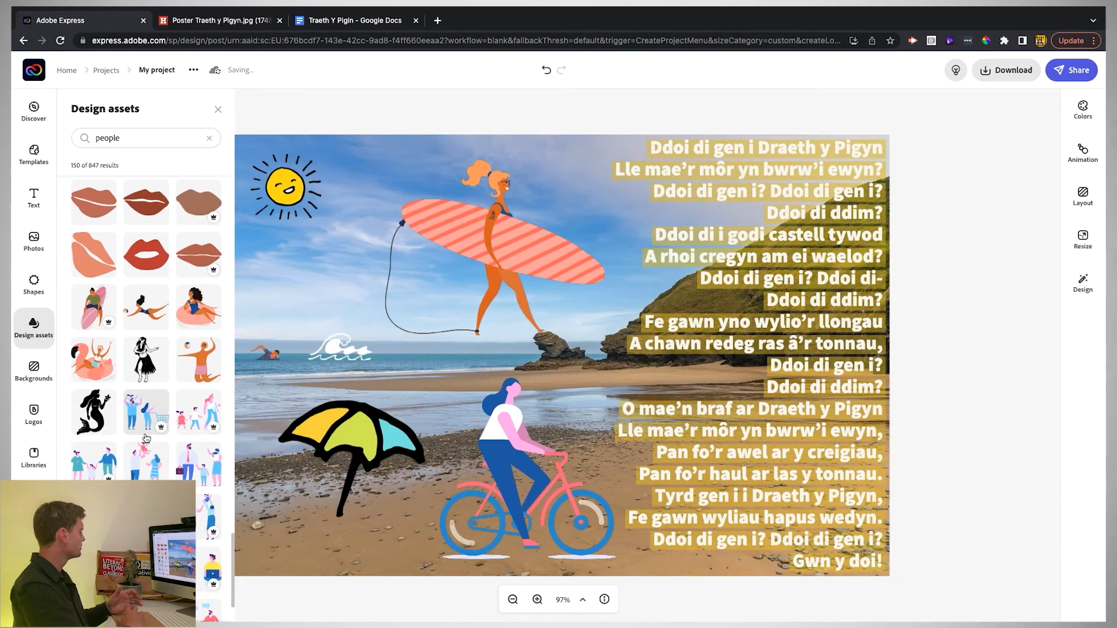
pyautogui.scroll(-10, 146, 437)
pyautogui.click(192, 558)
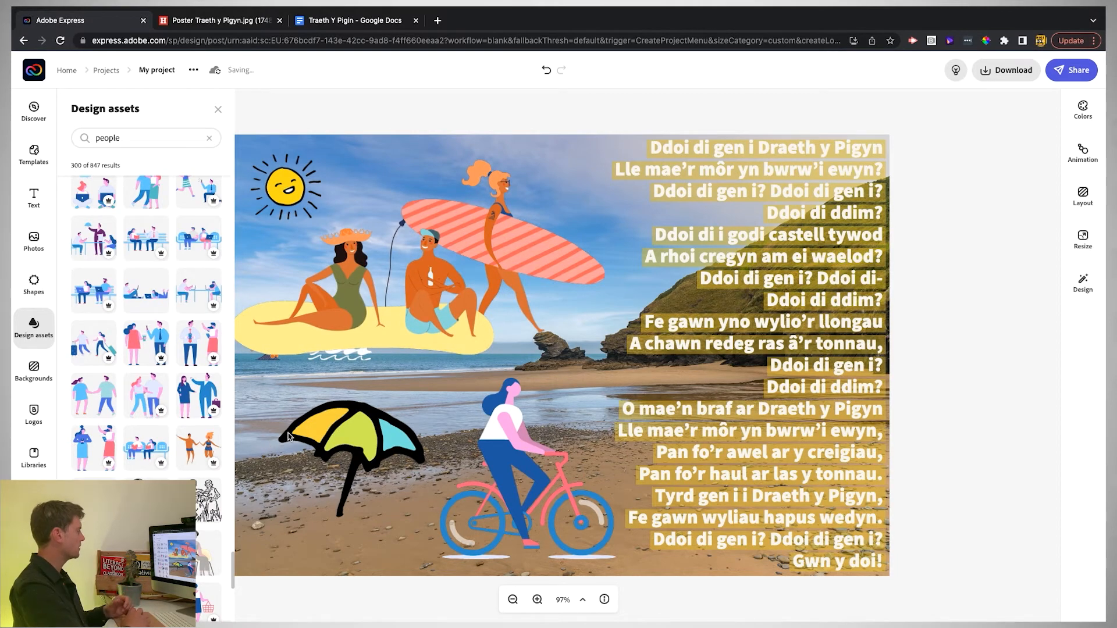
pyautogui.click(288, 433)
# - Shrink the cyclist onto the hill, the surfer girl onto the beach, and the couple beside the poem
pyautogui.click(511, 474)
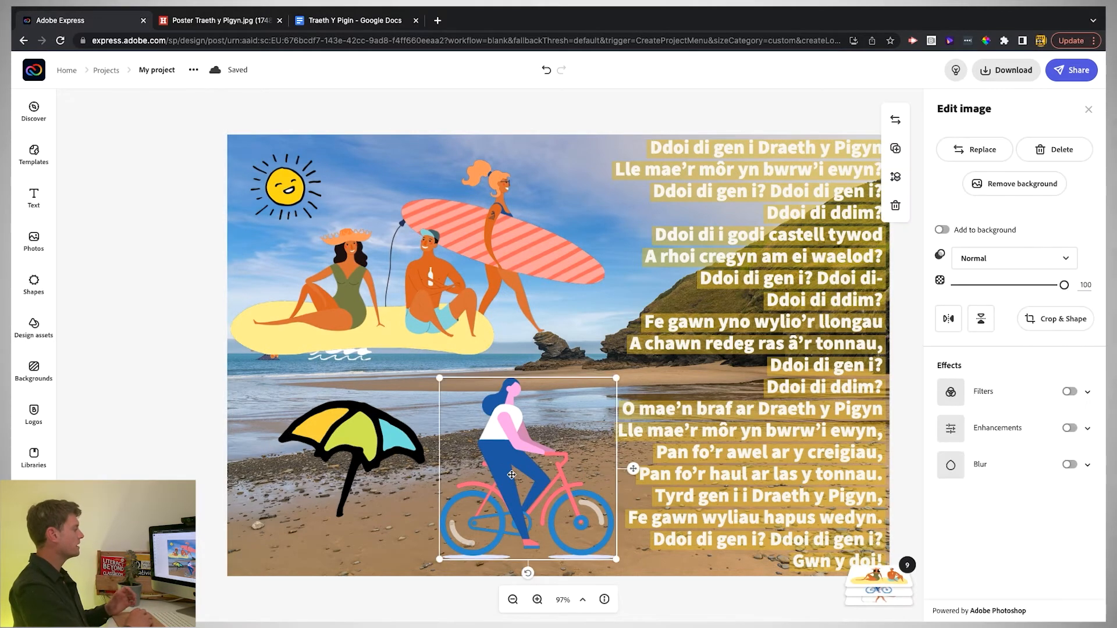
pyautogui.moveTo(439, 377); pyautogui.dragTo(644, 301)
pyautogui.click(500, 244)
pyautogui.moveTo(399, 156); pyautogui.dragTo(511, 343)
pyautogui.moveTo(503, 348); pyautogui.dragTo(544, 367)
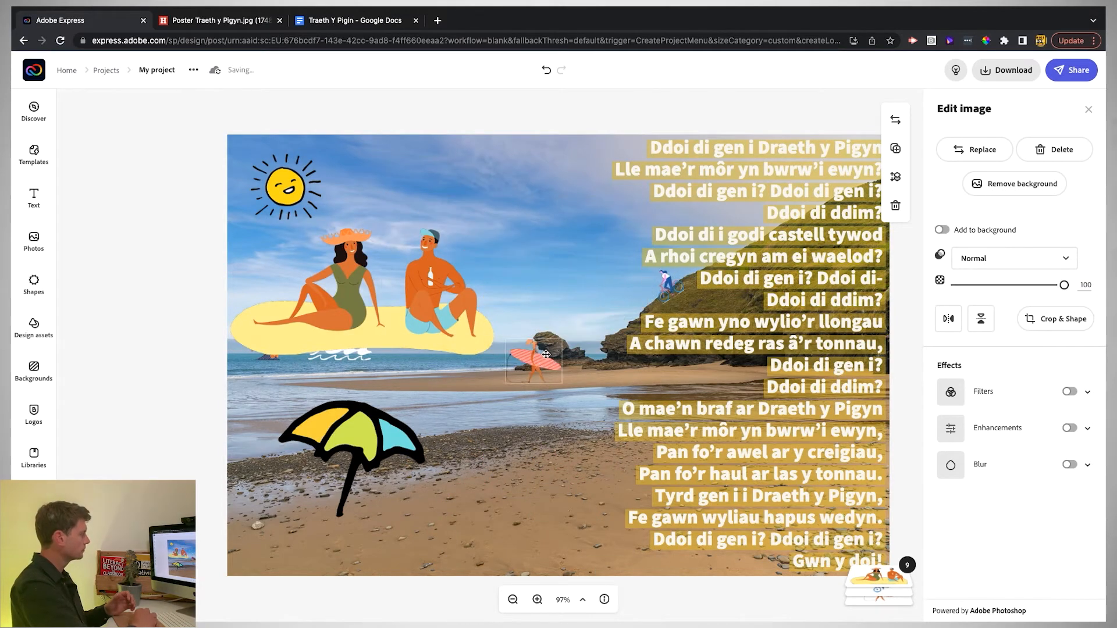
pyautogui.click(361, 326)
pyautogui.moveTo(234, 233); pyautogui.dragTo(442, 326)
pyautogui.moveTo(465, 340); pyautogui.dragTo(707, 372)
# - Add a surfer illustration, shrink it and place it by the wave
pyautogui.click(34, 325)
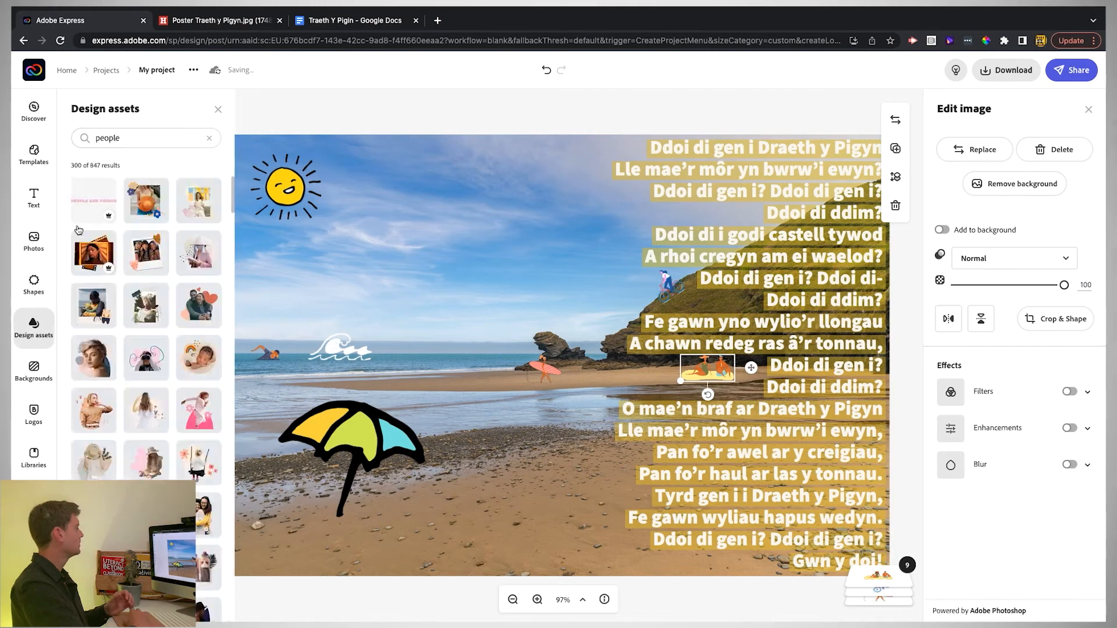
pyautogui.click(106, 213)
pyautogui.click(951, 318)
pyautogui.moveTo(340, 143); pyautogui.dragTo(358, 347)
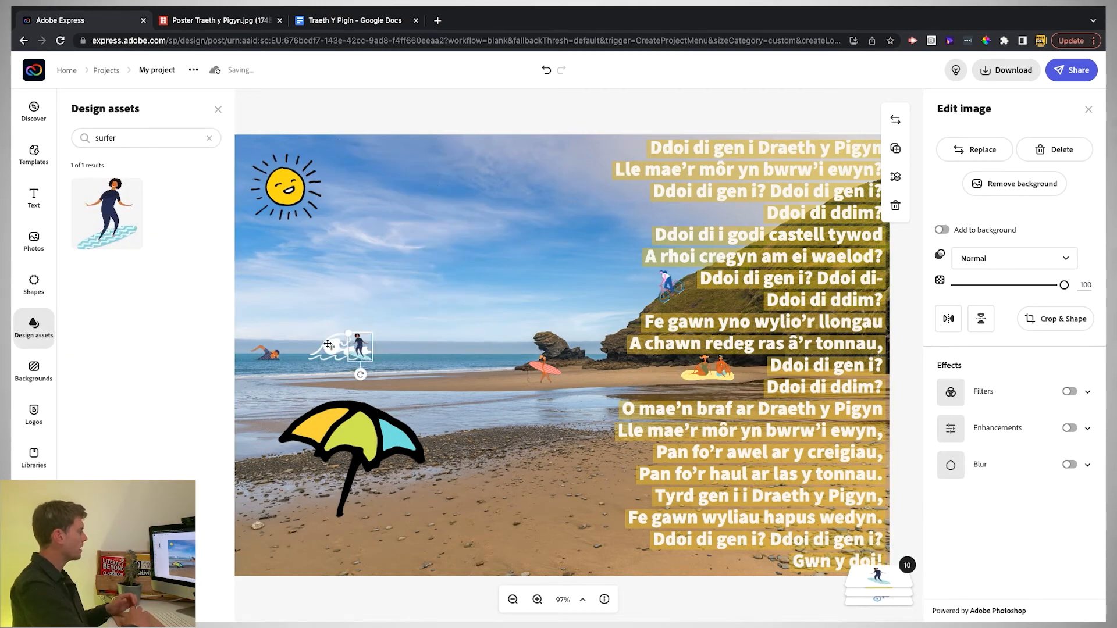
# - Add the deckchair man photo from the llangrannog results and remove its background
pyautogui.click(33, 240)
pyautogui.doubleClick(101, 173)
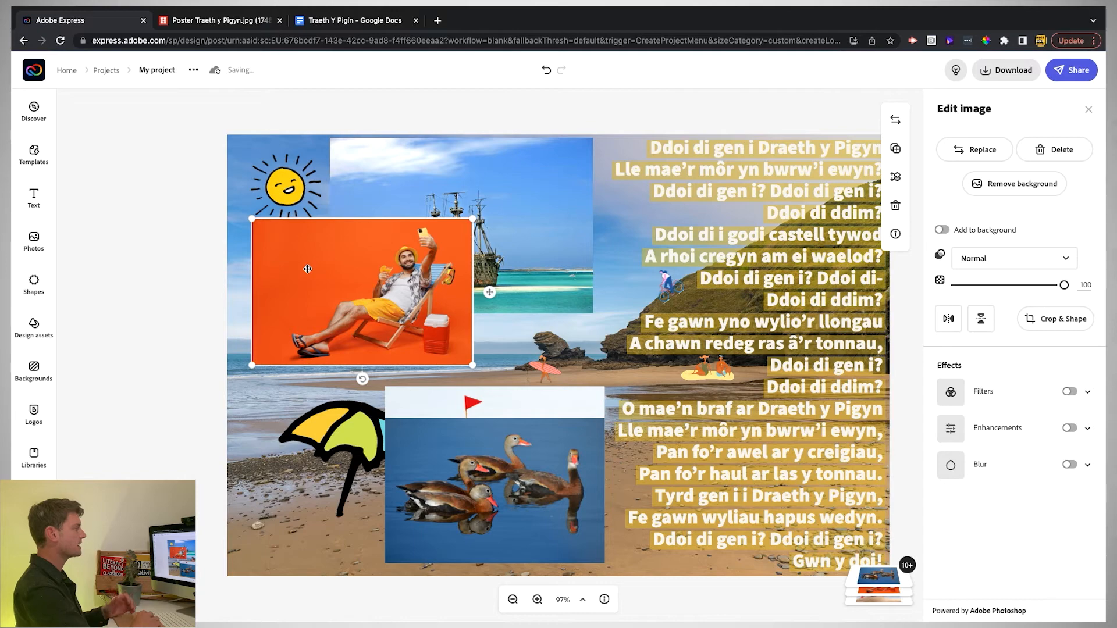
pyautogui.click(974, 183)
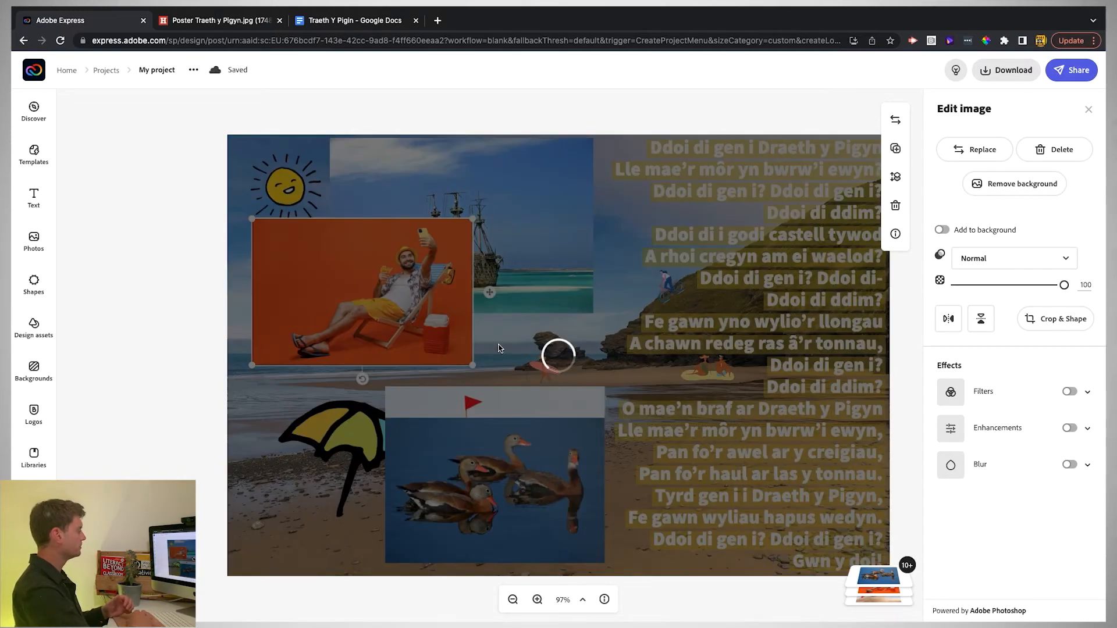
pyautogui.click(1083, 111)
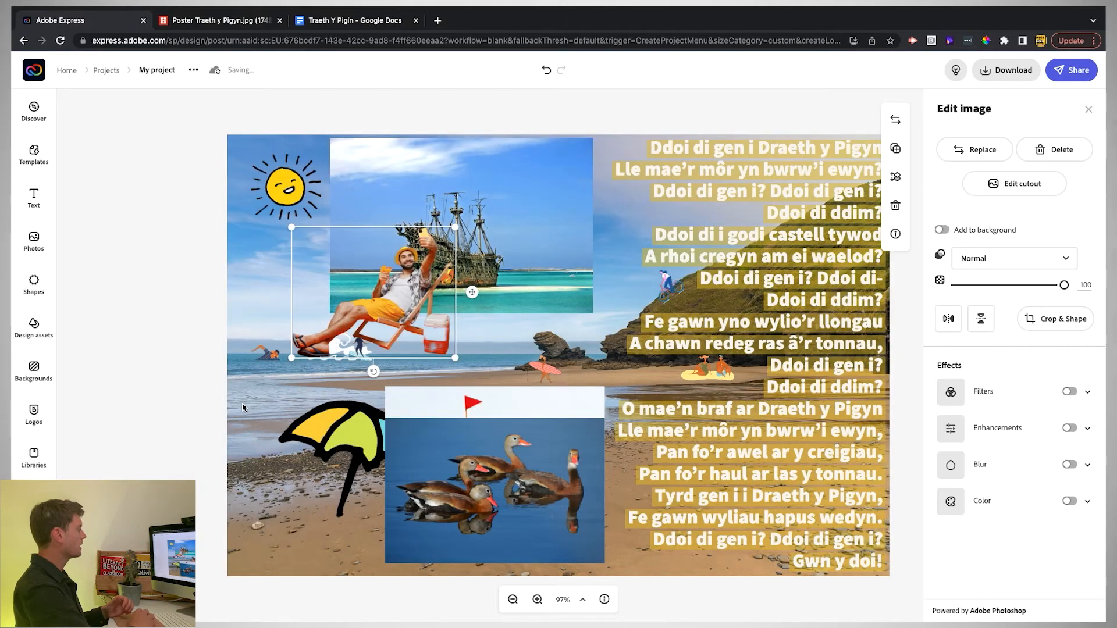
# - Flip the deckchair man horizontally, shrink him and place him at the bottom-left of the beach
pyautogui.click(948, 318)
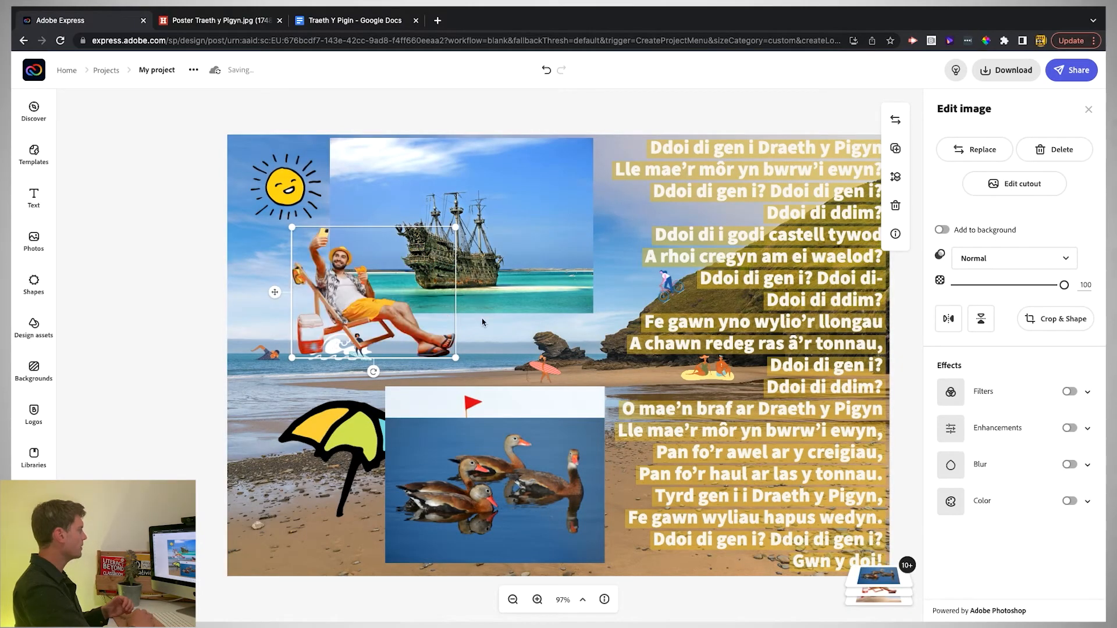
pyautogui.moveTo(457, 229); pyautogui.dragTo(363, 301)
pyautogui.moveTo(276, 332); pyautogui.dragTo(332, 513)
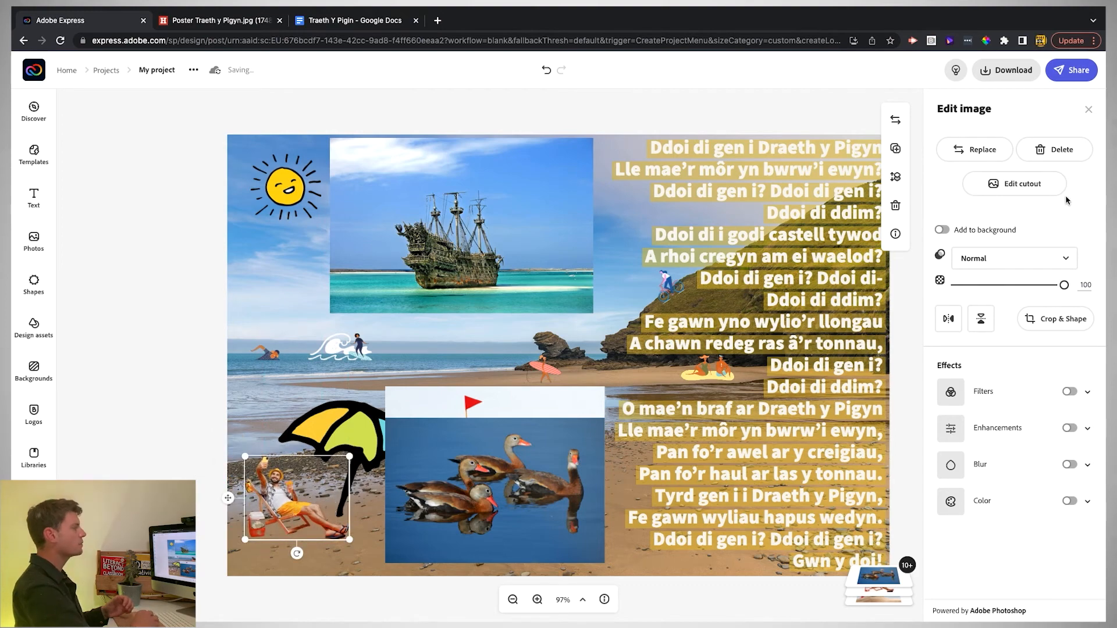
# - Restore the red cool box in the deckchair man's cutout and nudge him slightly lower
pyautogui.click(1023, 190)
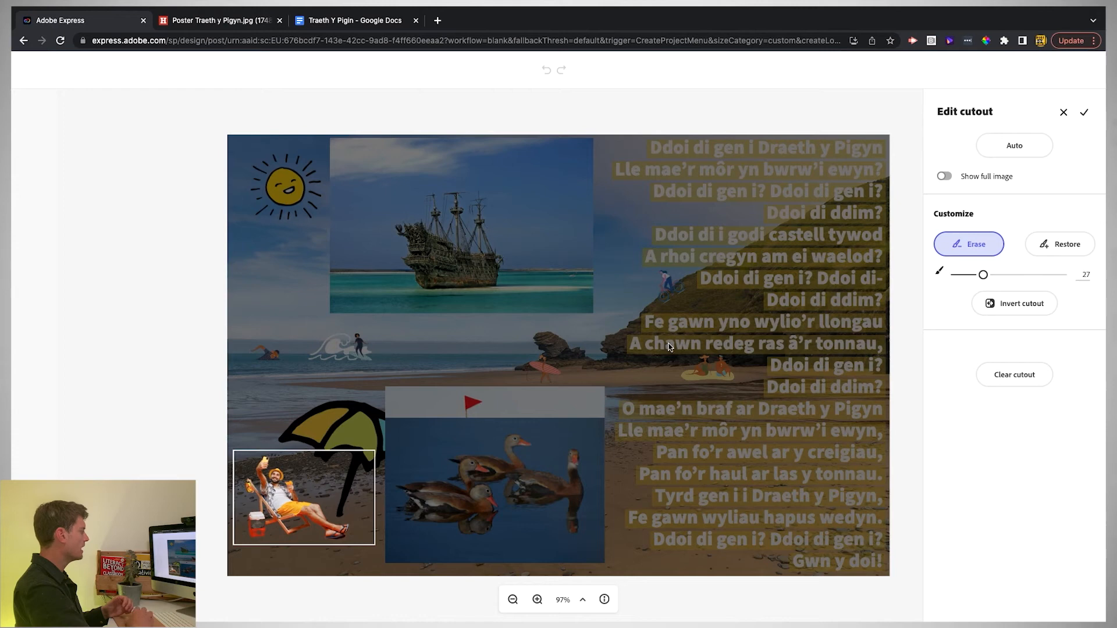
pyautogui.click(1059, 244)
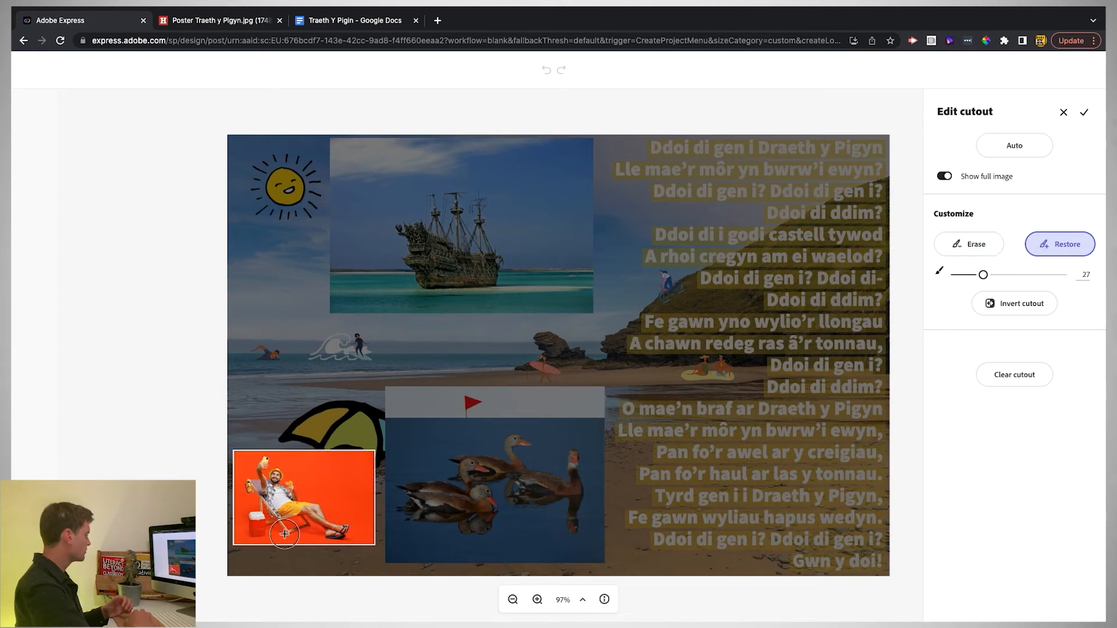
pyautogui.moveTo(255, 526); pyautogui.dragTo(257, 530)
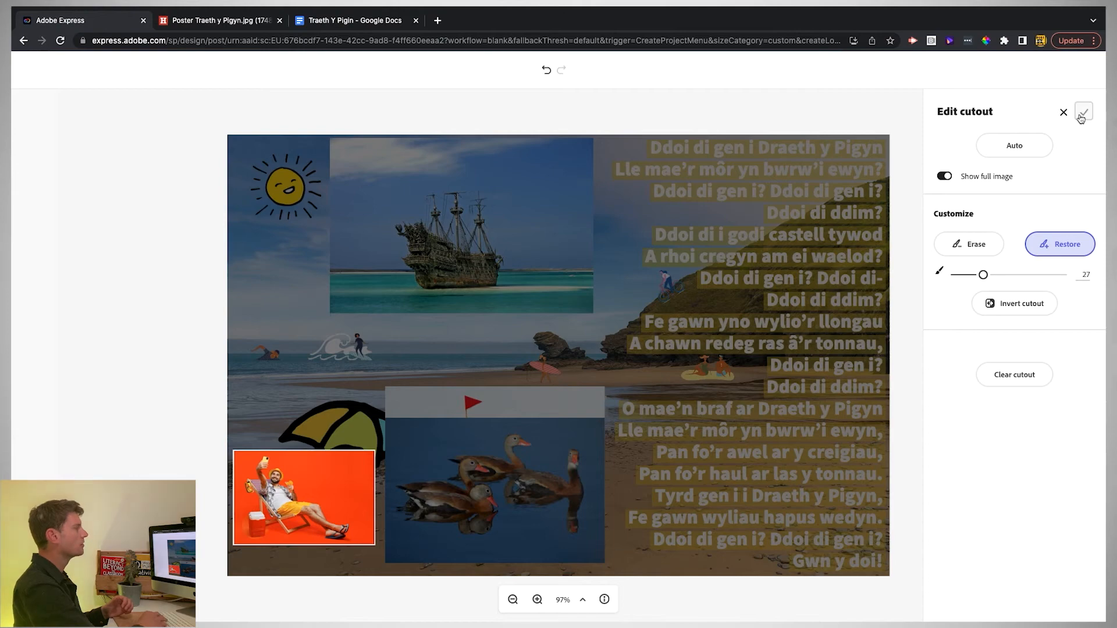
pyautogui.click(1082, 112)
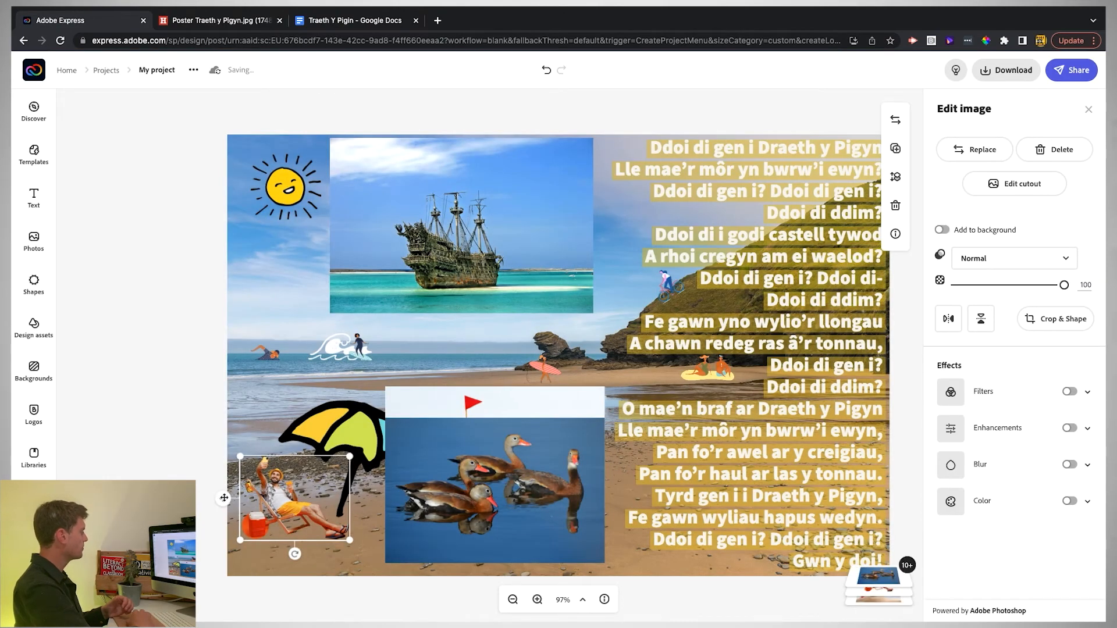
pyautogui.moveTo(224, 498); pyautogui.dragTo(224, 504)
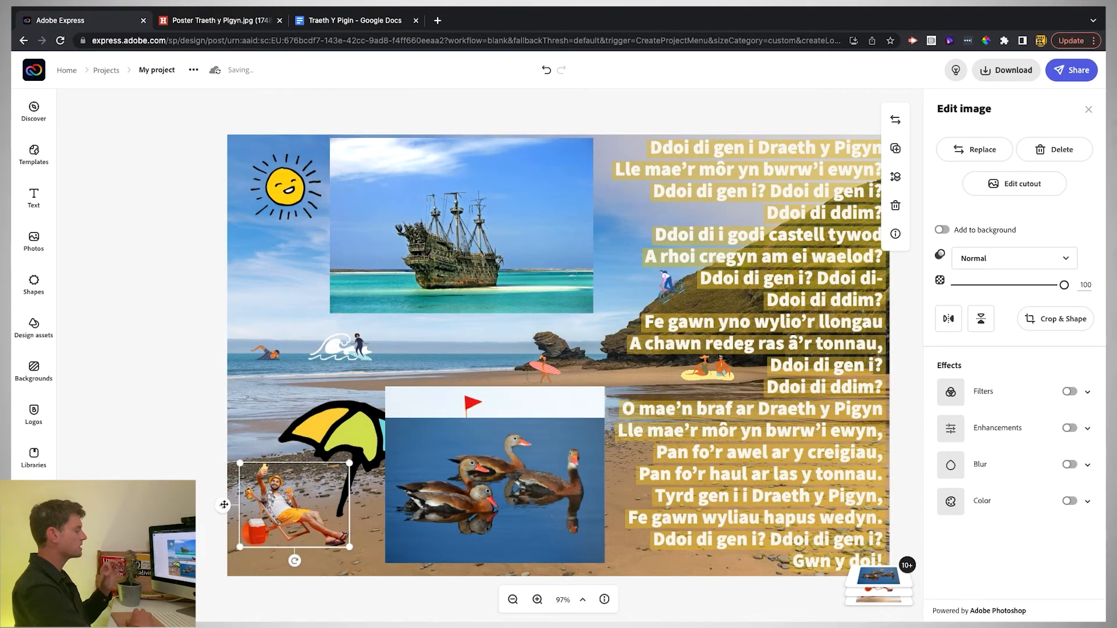
# - Cut out the ship photo, shrink it and set it on the horizon
pyautogui.click(466, 233)
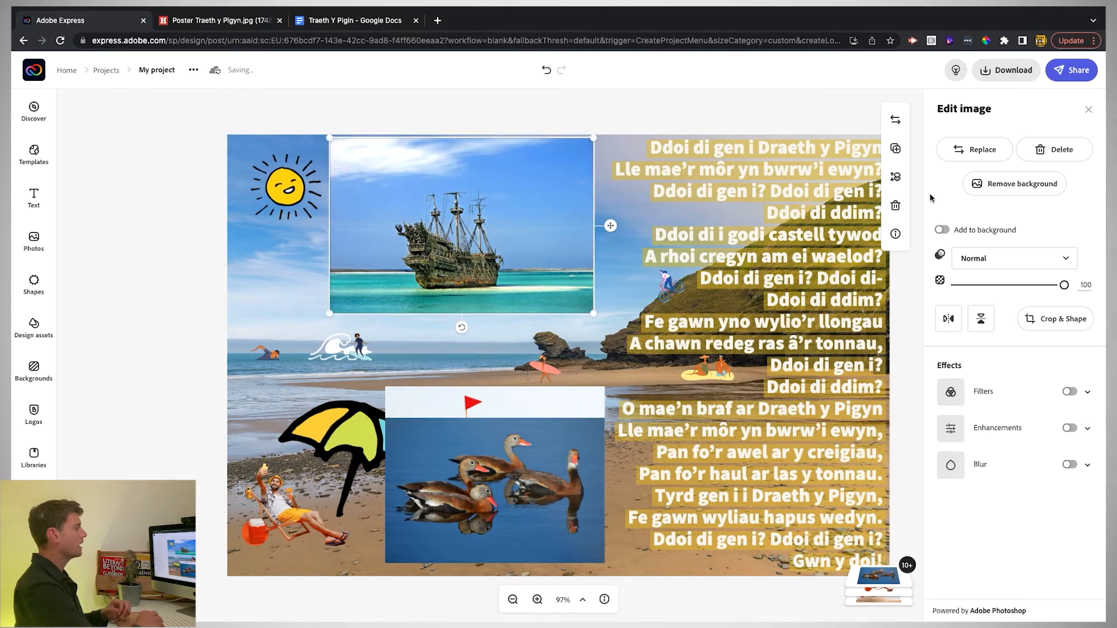
pyautogui.click(1012, 191)
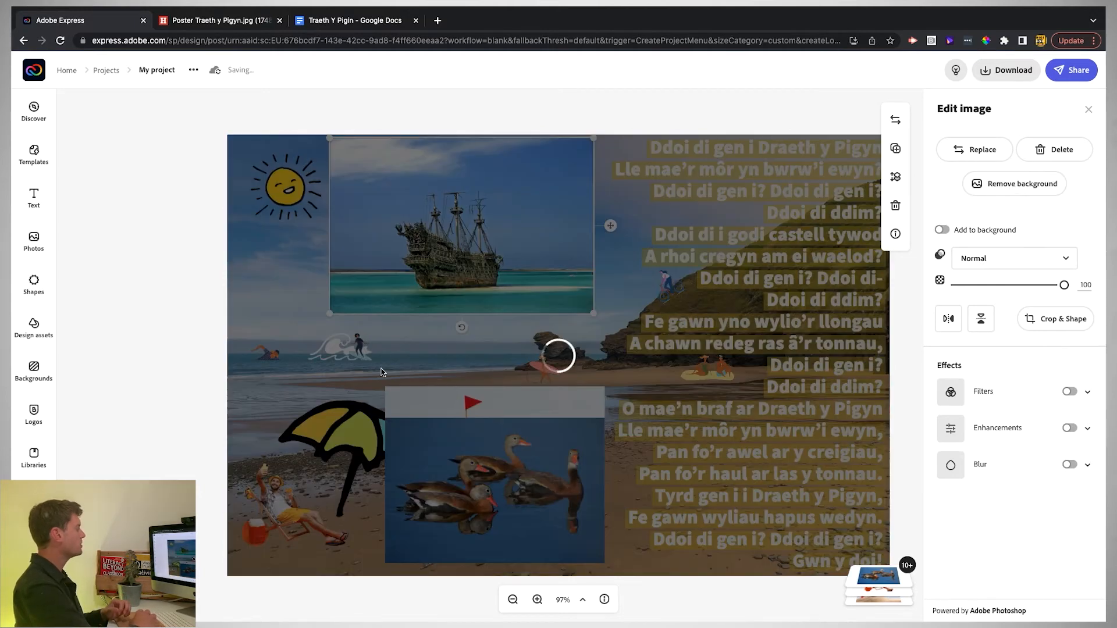
pyautogui.click(1084, 114)
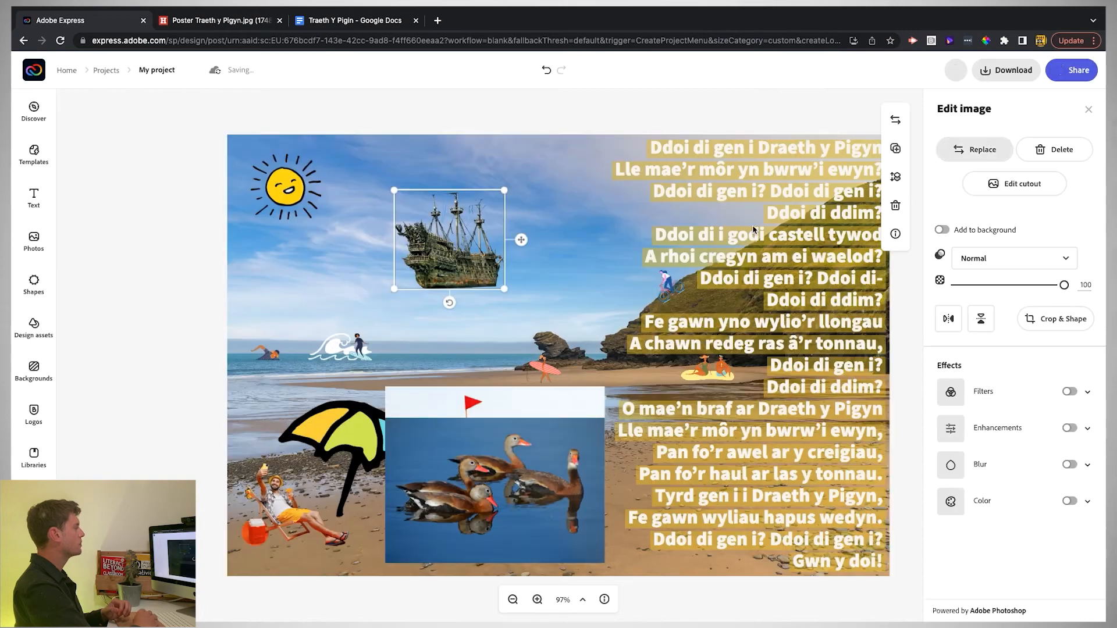
pyautogui.moveTo(395, 189); pyautogui.dragTo(471, 260)
pyautogui.moveTo(505, 293); pyautogui.dragTo(494, 341)
# - Cut out the ducks photo and place the smaller ducks on the shoreline by the sandcastle
pyautogui.moveTo(509, 492); pyautogui.dragTo(431, 493)
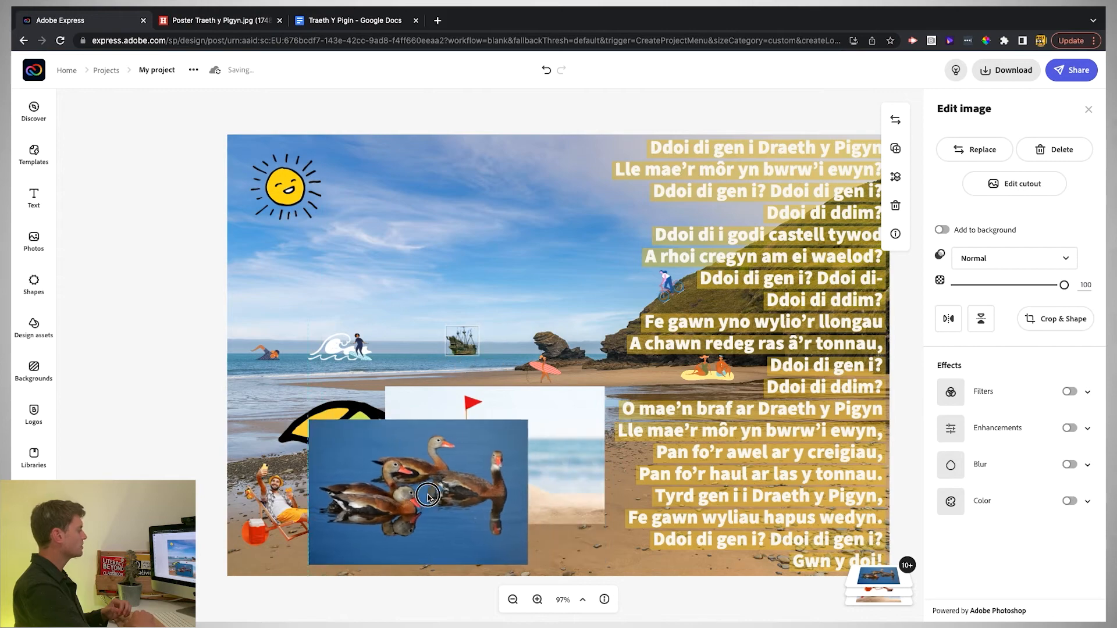
pyautogui.click(584, 461)
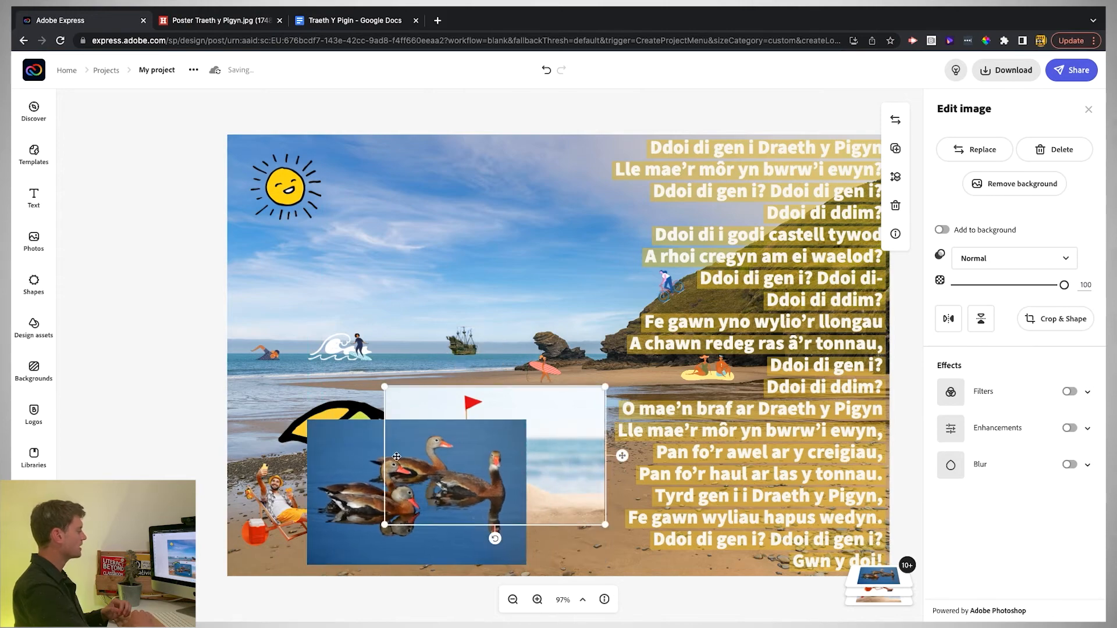
pyautogui.click(358, 456)
pyautogui.click(1022, 183)
pyautogui.click(1083, 111)
pyautogui.moveTo(616, 482); pyautogui.dragTo(632, 394)
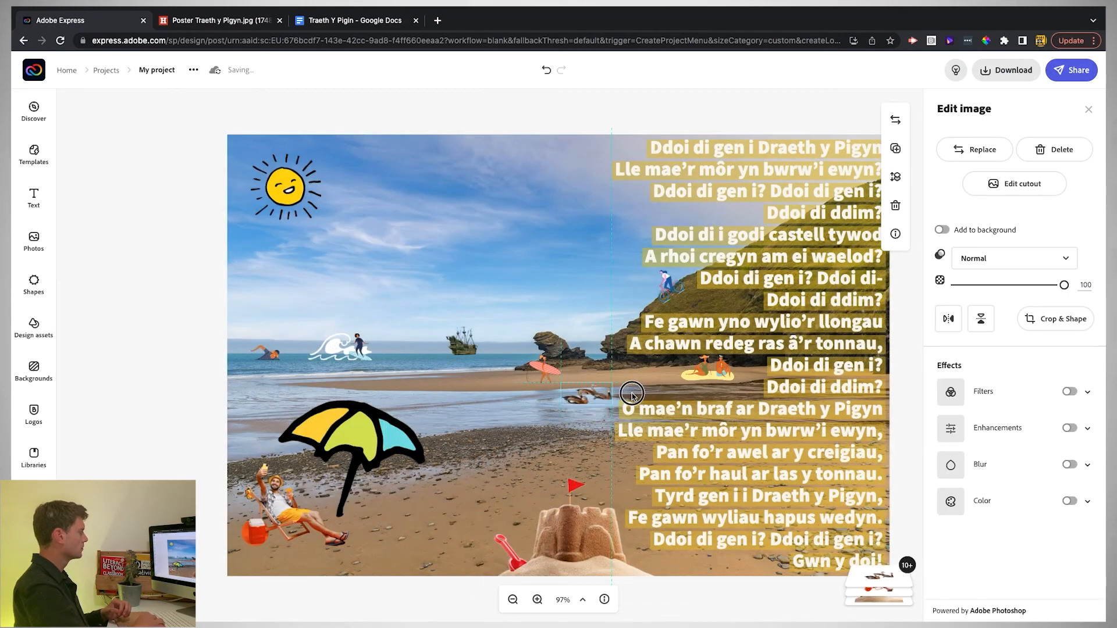
pyautogui.click(632, 395)
pyautogui.click(182, 270)
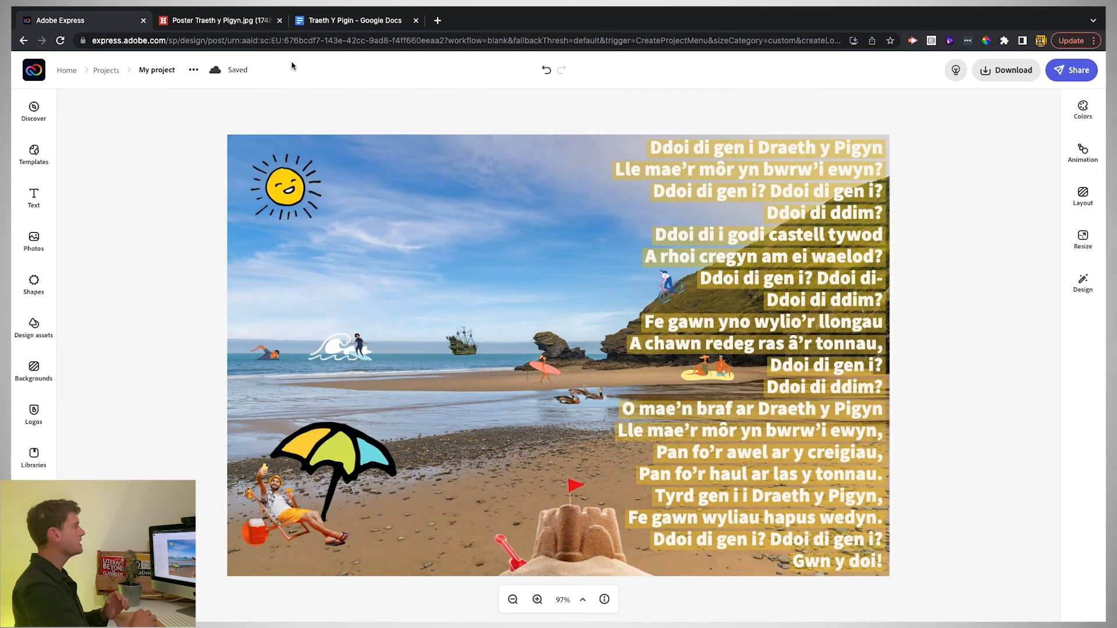
# - Copy the title 'Traeth y Pigyn - T. Llew Jones' from Google Docs and paste it as new text on the poster
pyautogui.click(326, 20)
pyautogui.moveTo(354, 158); pyautogui.dragTo(474, 160)
pyautogui.hotkey('ctrl', 'c')
pyautogui.click(81, 20)
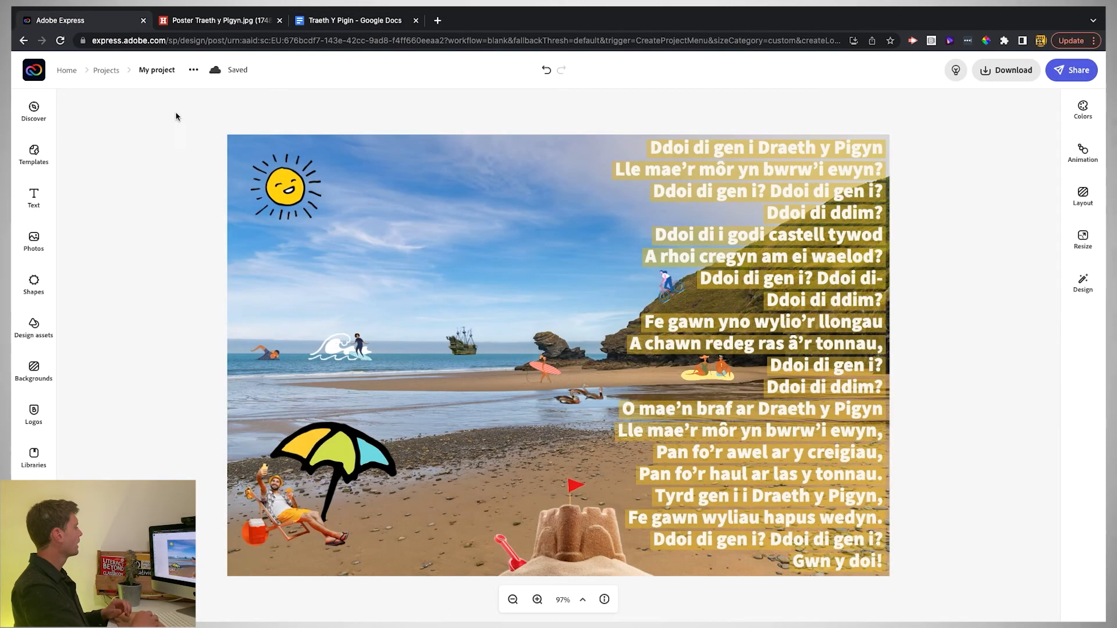
pyautogui.click(26, 195)
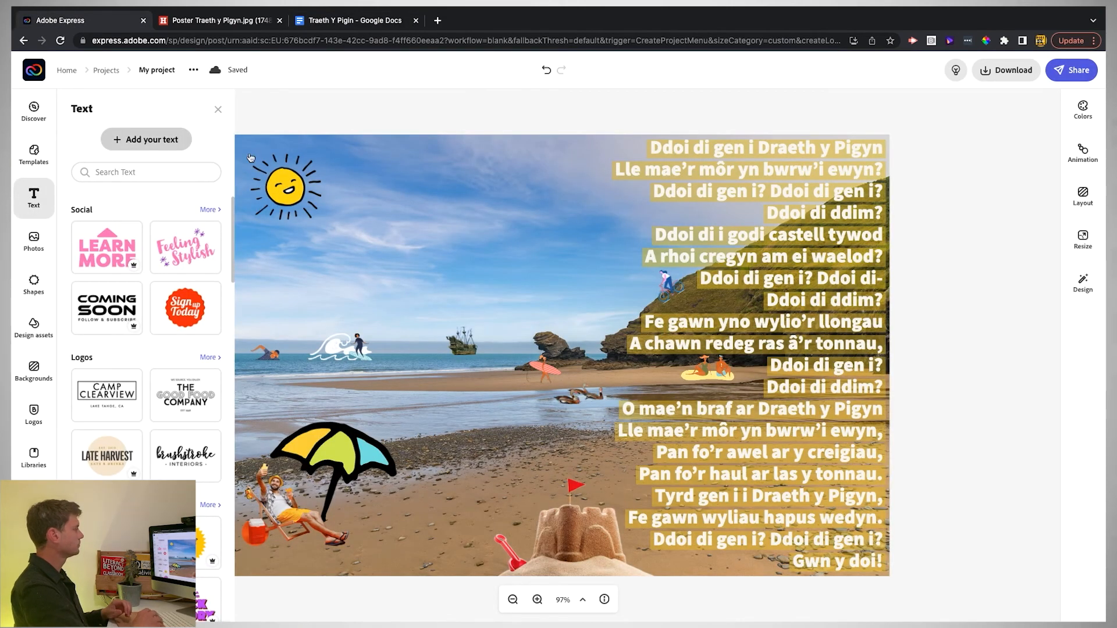
pyautogui.hotkey('ctrl', 'v')
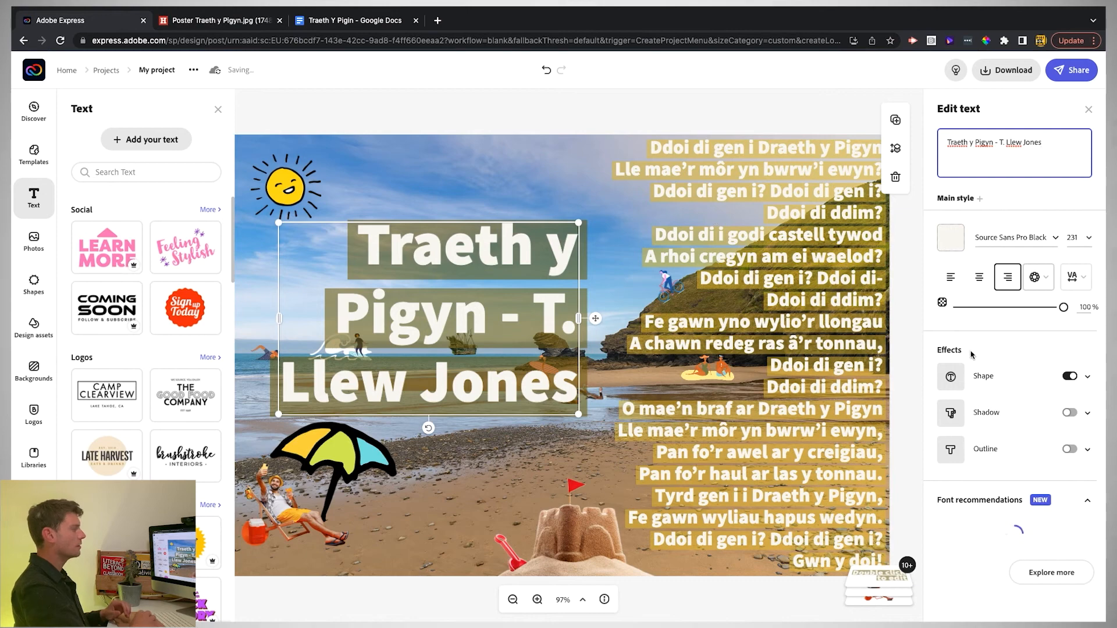
# - Curve the title into a white circle with no background shape, shrunk to ring the sun
pyautogui.click(1044, 283)
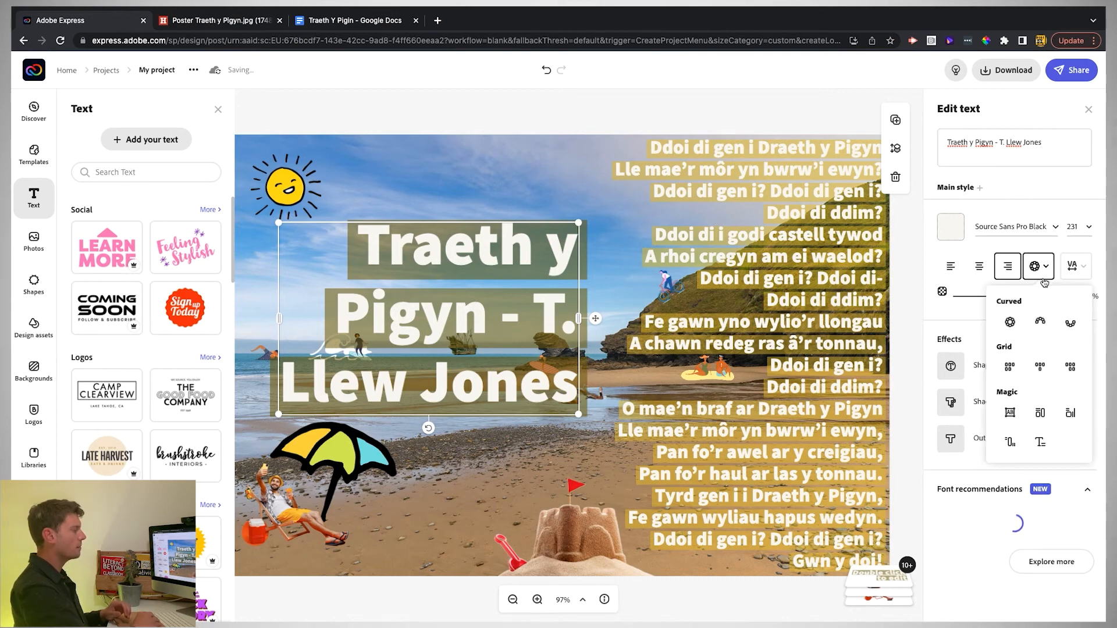
pyautogui.click(1012, 324)
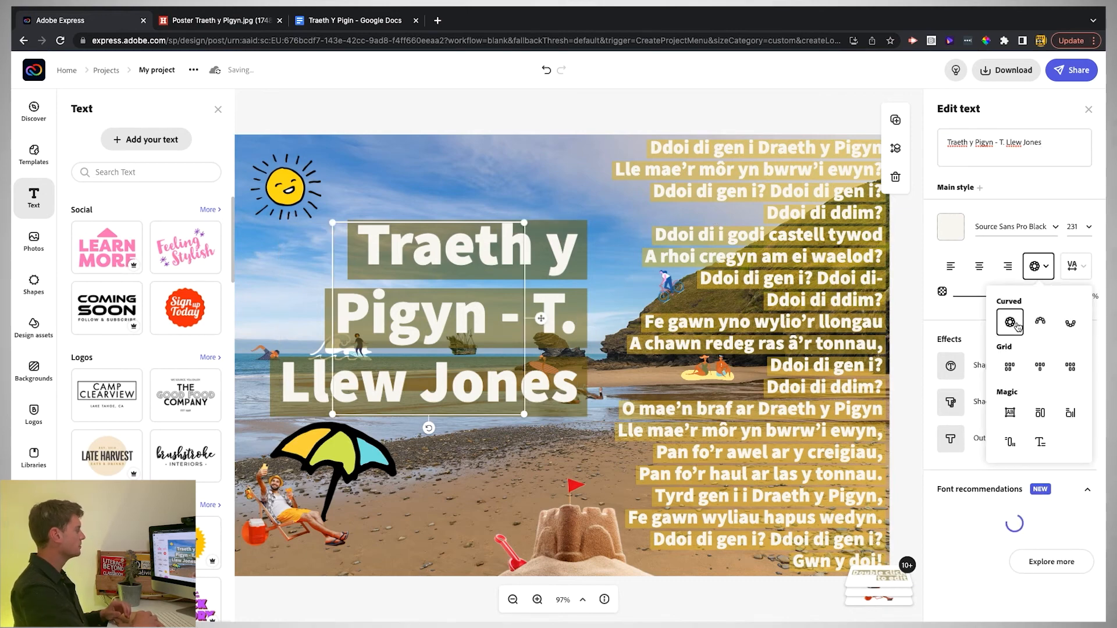
pyautogui.click(1069, 365)
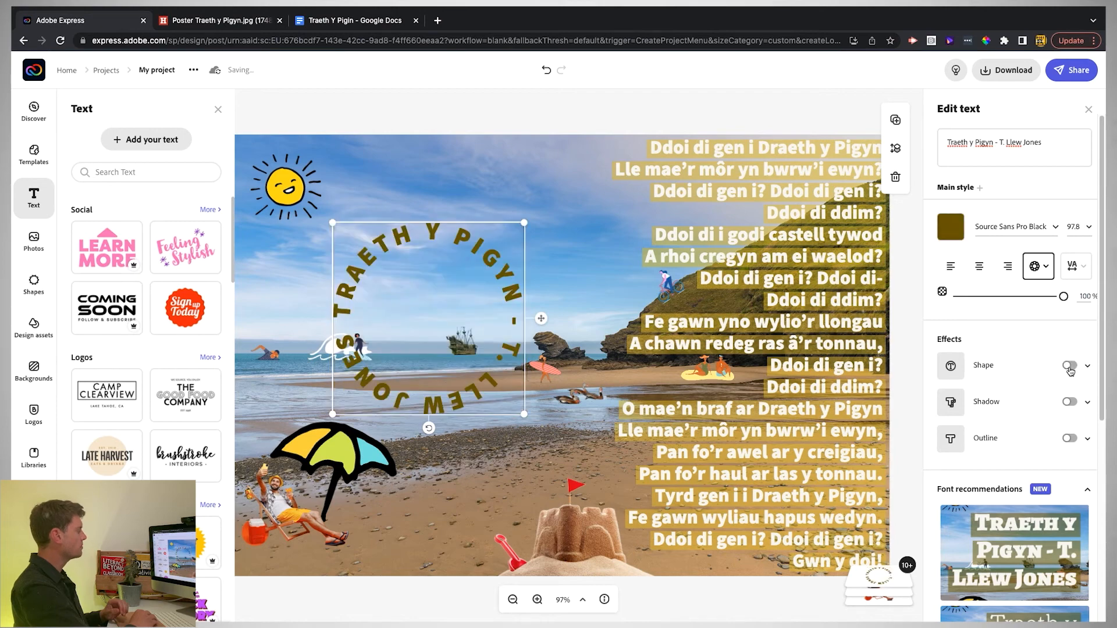
pyautogui.click(954, 231)
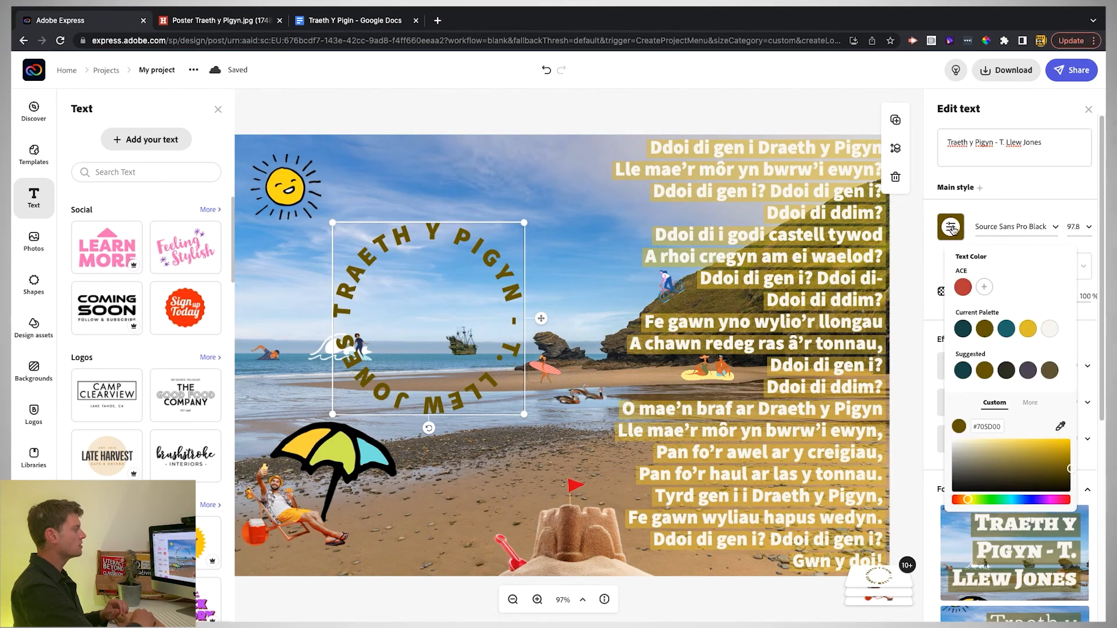
pyautogui.click(1050, 329)
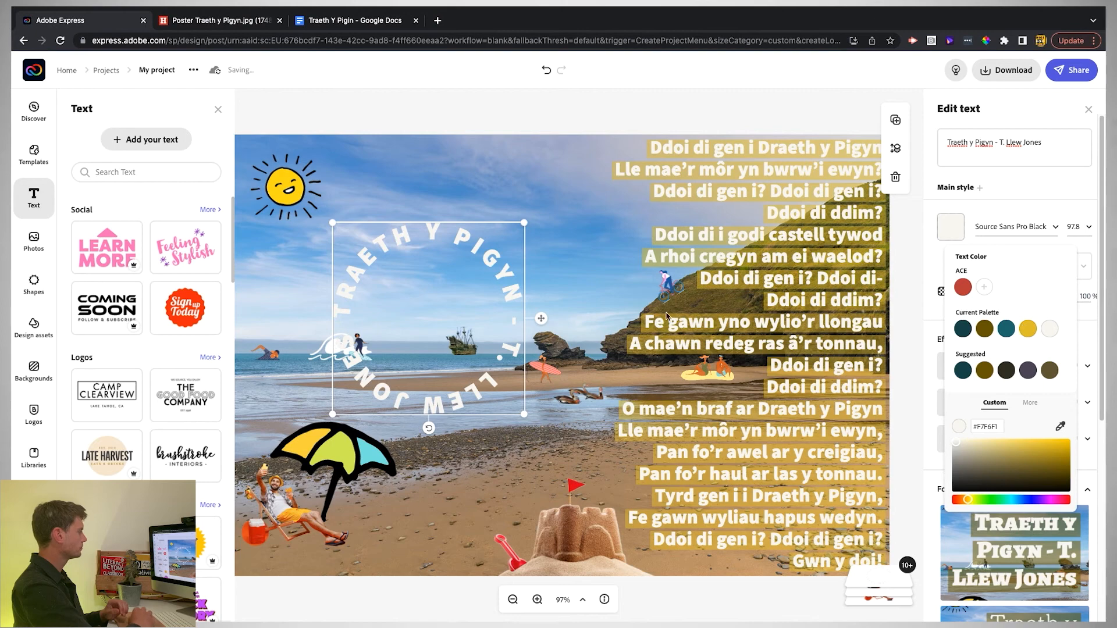
pyautogui.moveTo(525, 413); pyautogui.dragTo(353, 185)
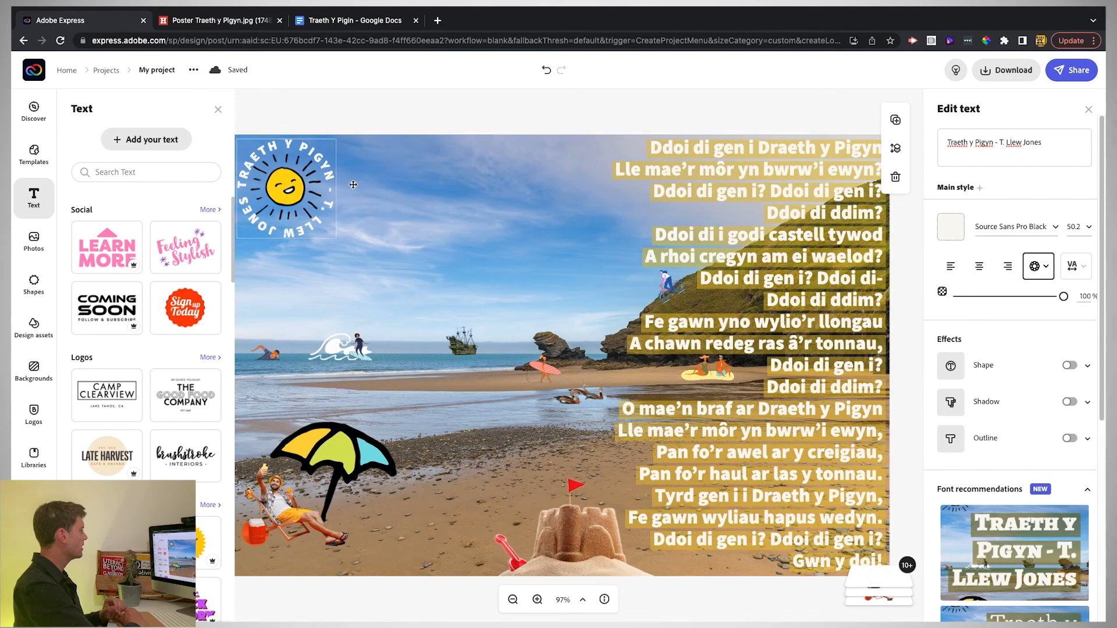
pyautogui.click(356, 118)
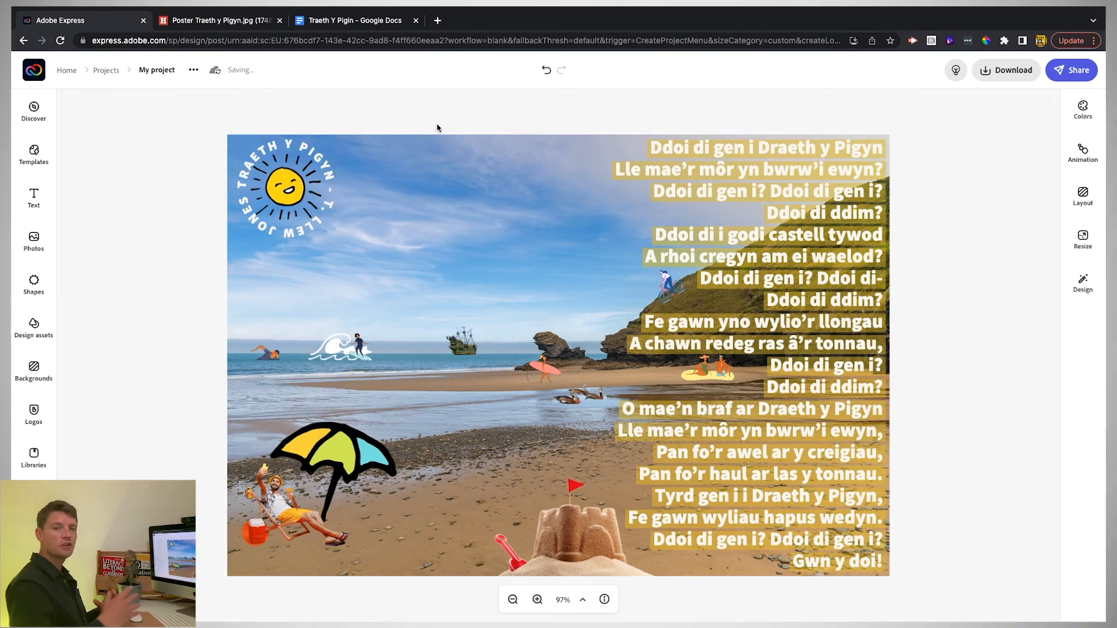
# - Download the poster as a PNG and generate a public share link for it
pyautogui.click(1006, 69)
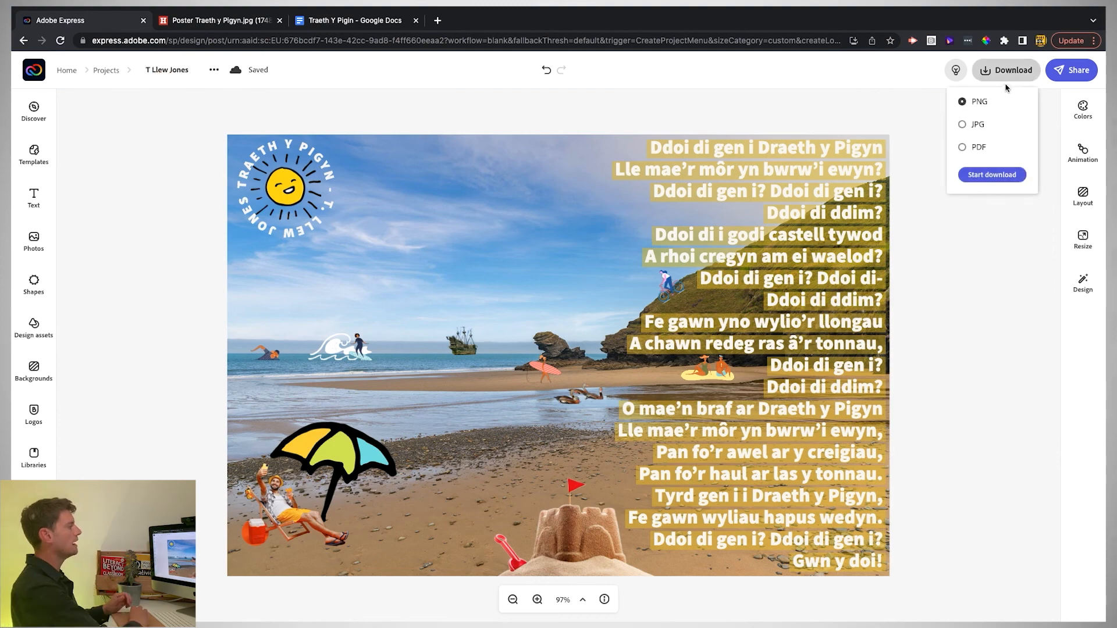
pyautogui.click(990, 175)
pyautogui.click(1070, 69)
pyautogui.click(1040, 102)
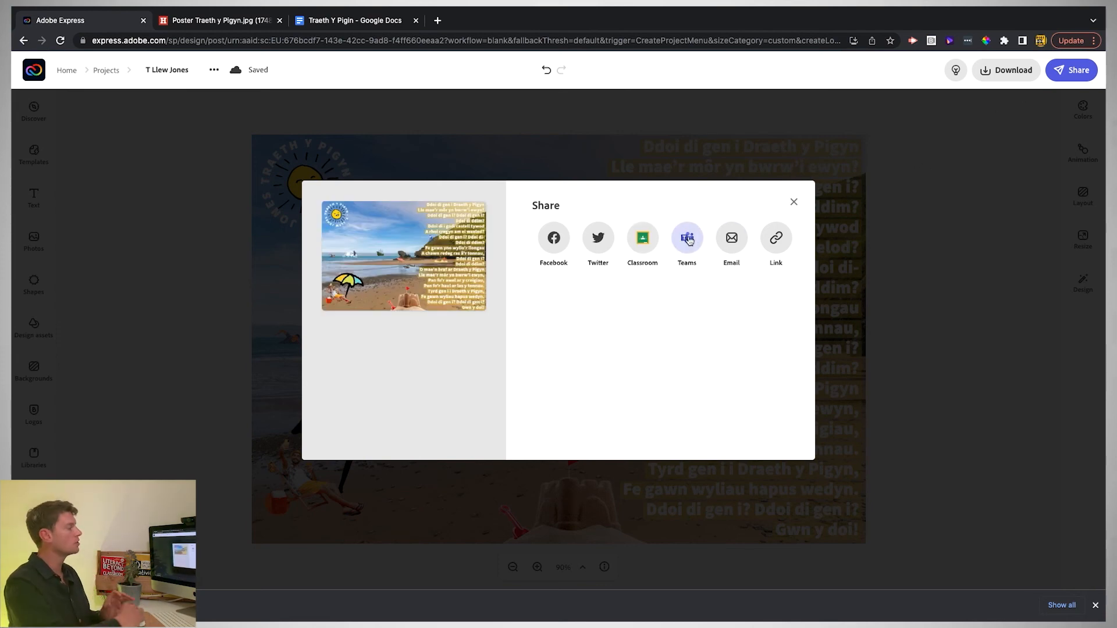
pyautogui.click(780, 242)
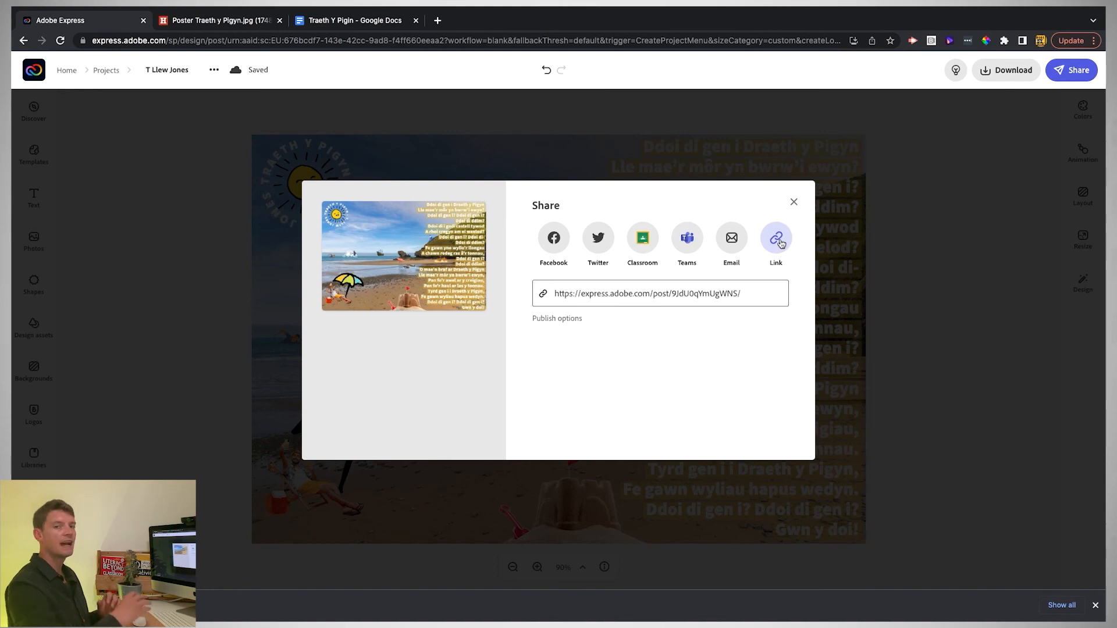